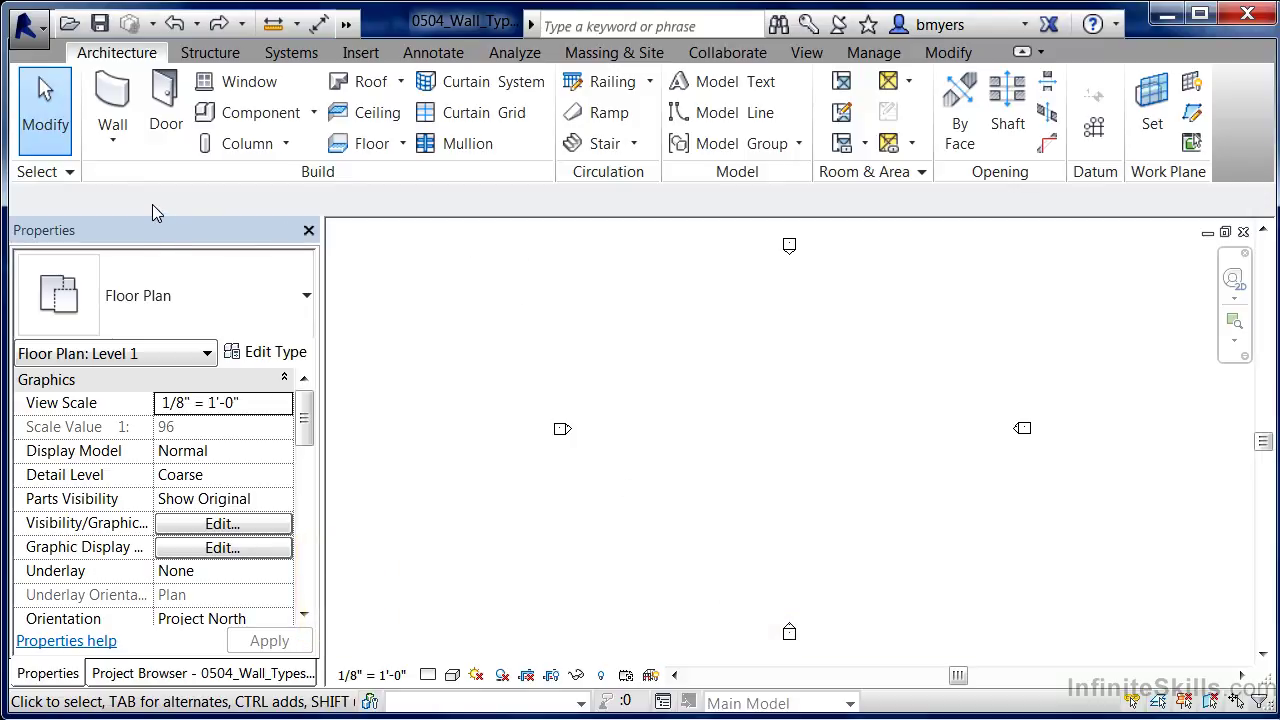
Activate the Wall: Architectural tool with Basic Wall: Exterior - Brick on CMU as the type
{"action": "left_click", "coordinate": [117, 140]}
{"action": "left_click", "coordinate": [117, 140]}
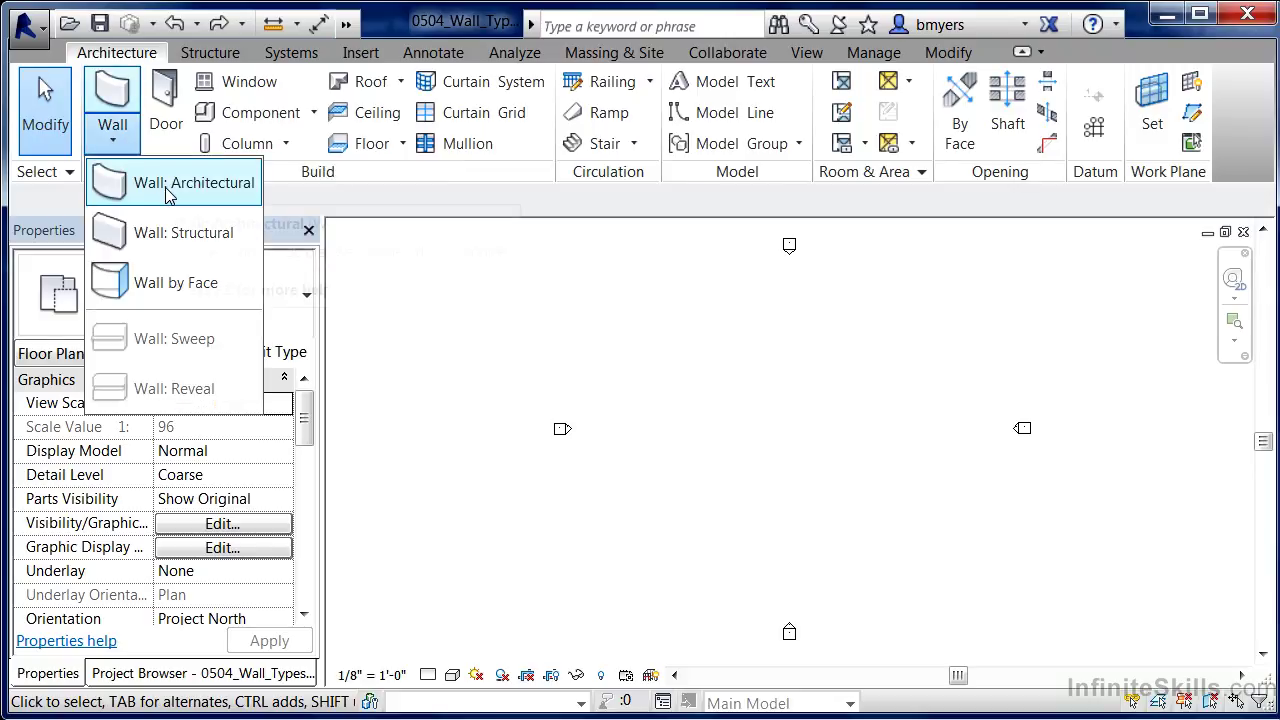
{"action": "left_click", "coordinate": [105, 187]}
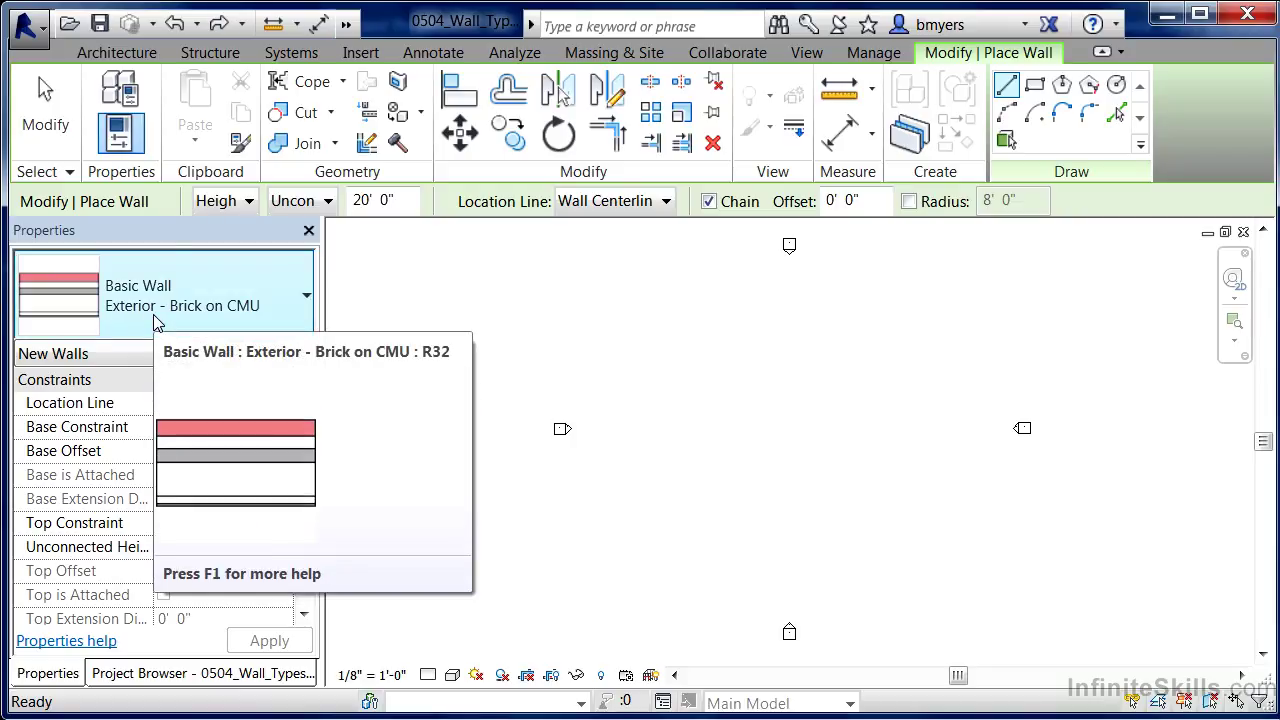
Browse the wall type list down to Stacked Wall: Exterior - Brick Over CMU w Metal Stud
{"action": "left_click", "coordinate": [83, 310]}
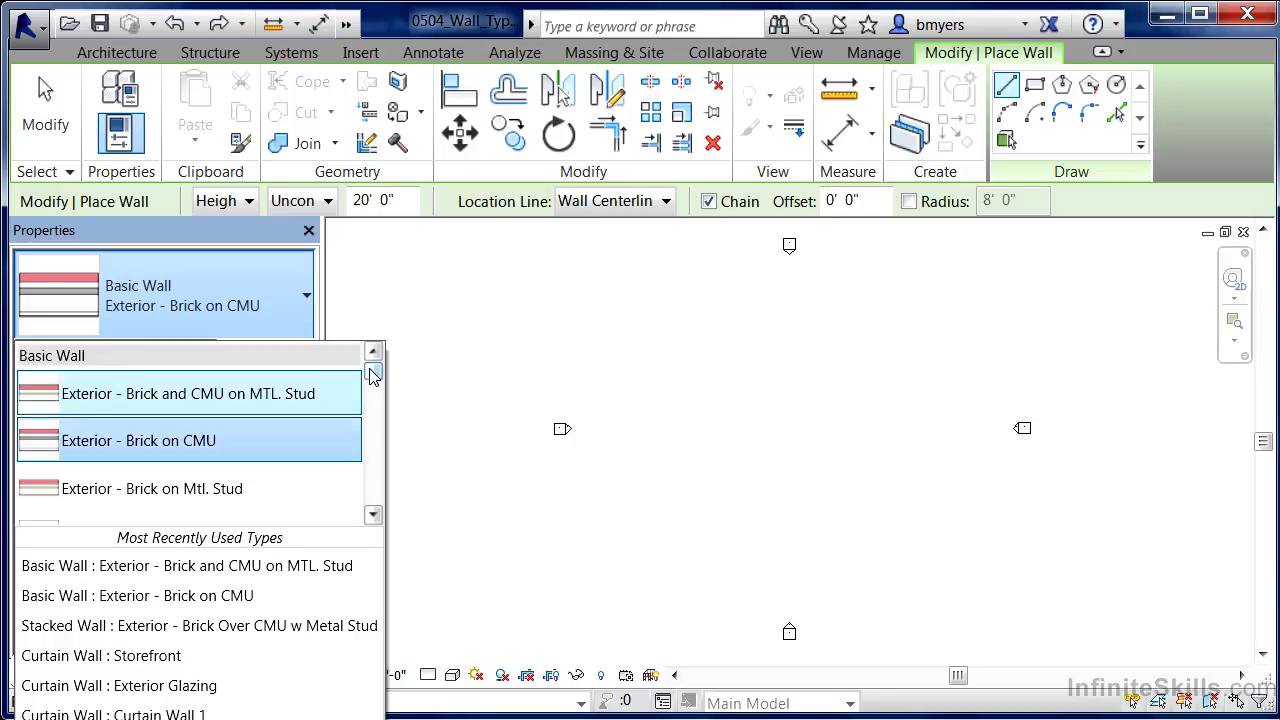
{"action": "scroll", "coordinate": [374, 385], "scroll_direction": "down", "scroll_amount": 1}
{"action": "left_click_drag", "start_coordinate": [374, 388], "coordinate": [372, 362]}
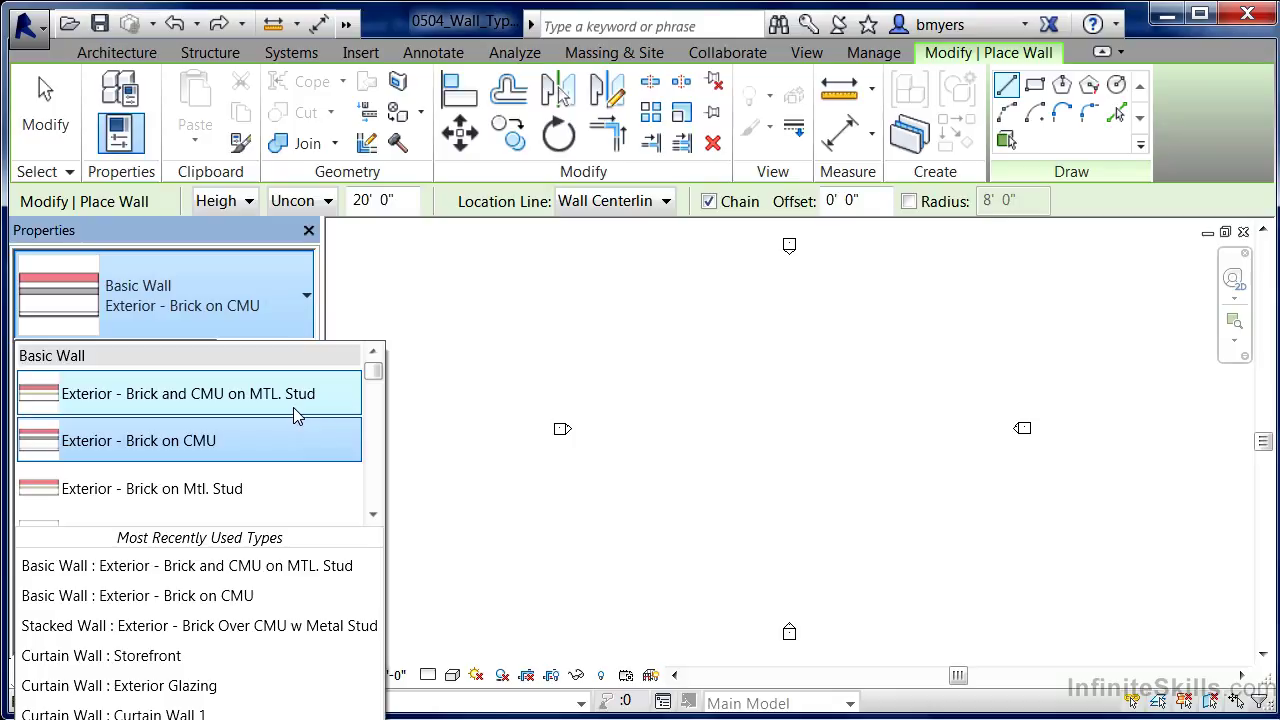
{"action": "left_click_drag", "start_coordinate": [373, 373], "coordinate": [372, 408]}
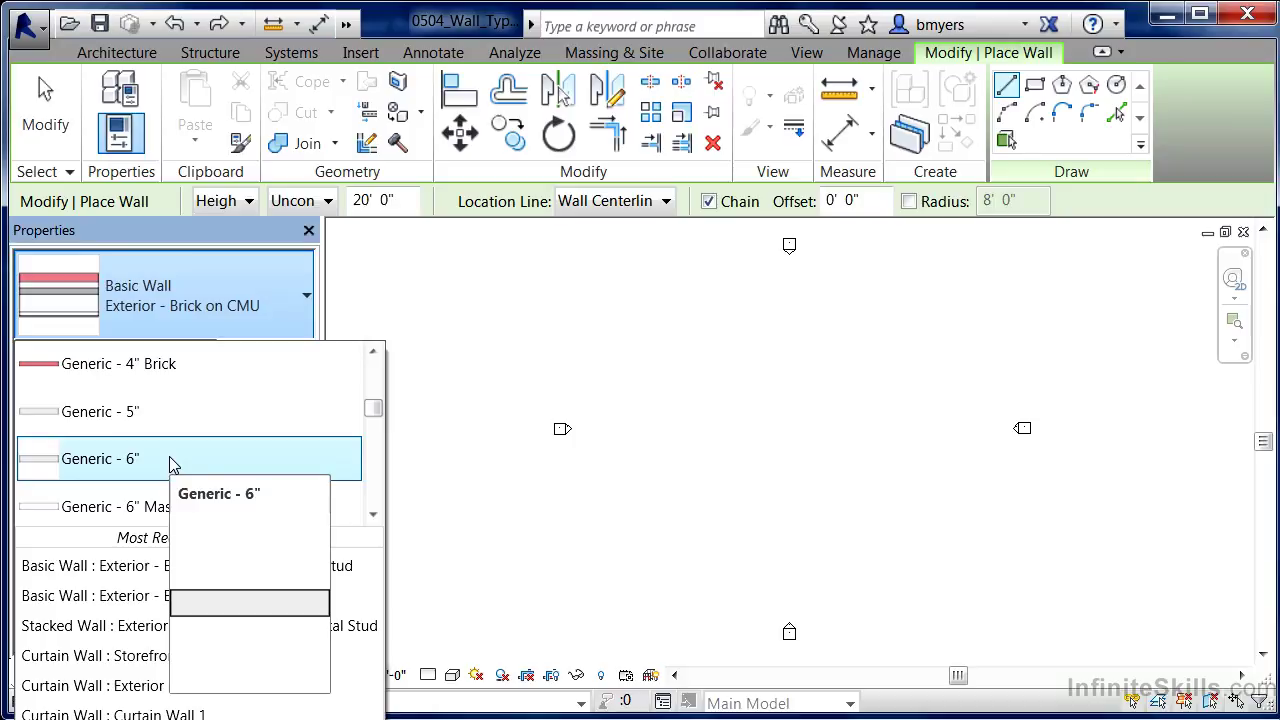
{"action": "left_click_drag", "start_coordinate": [372, 409], "coordinate": [372, 485]}
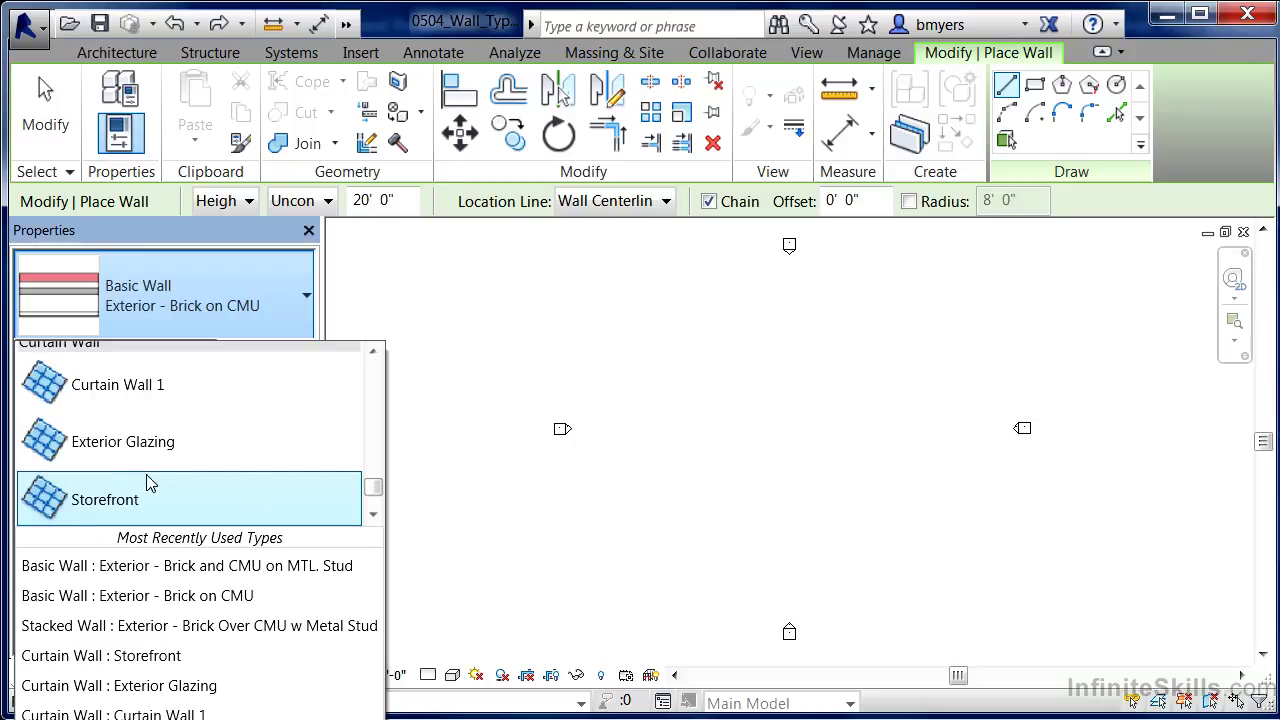
{"action": "left_click_drag", "start_coordinate": [372, 490], "coordinate": [373, 498]}
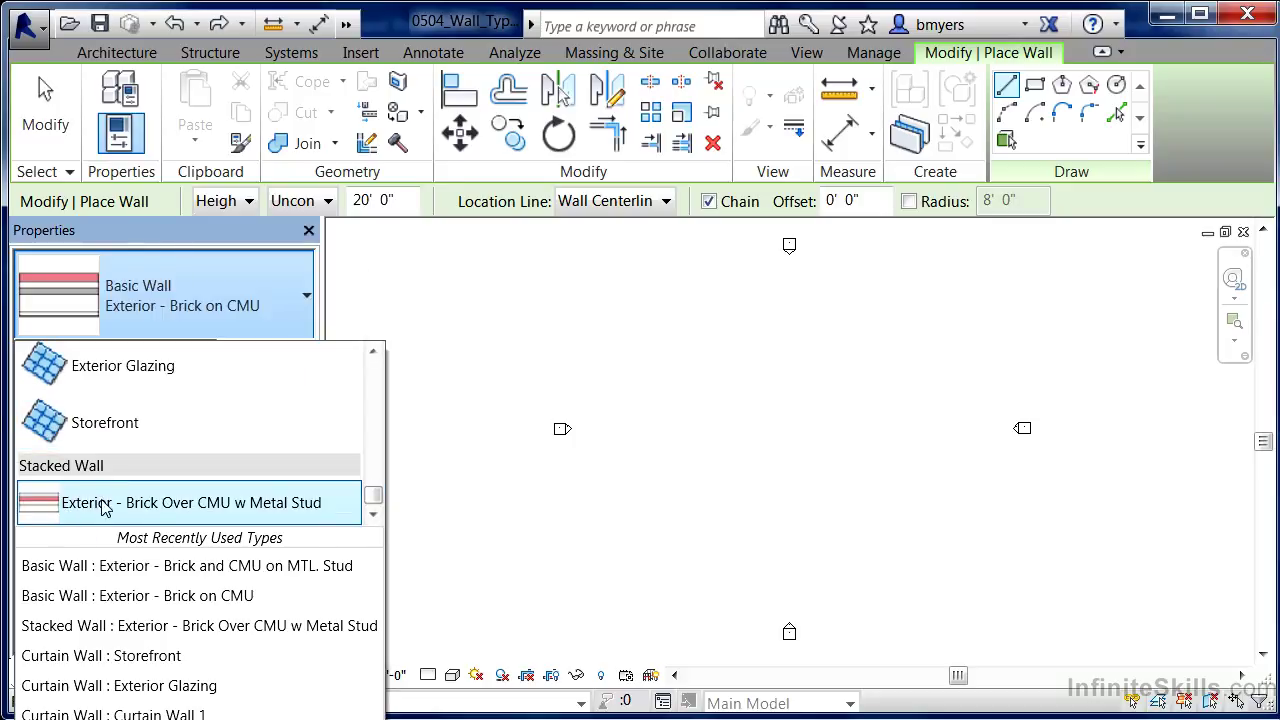
{"action": "mouse_move", "coordinate": [128, 510]}
{"action": "left_click_drag", "start_coordinate": [375, 494], "coordinate": [373, 537]}
{"action": "mouse_move", "coordinate": [170, 500]}
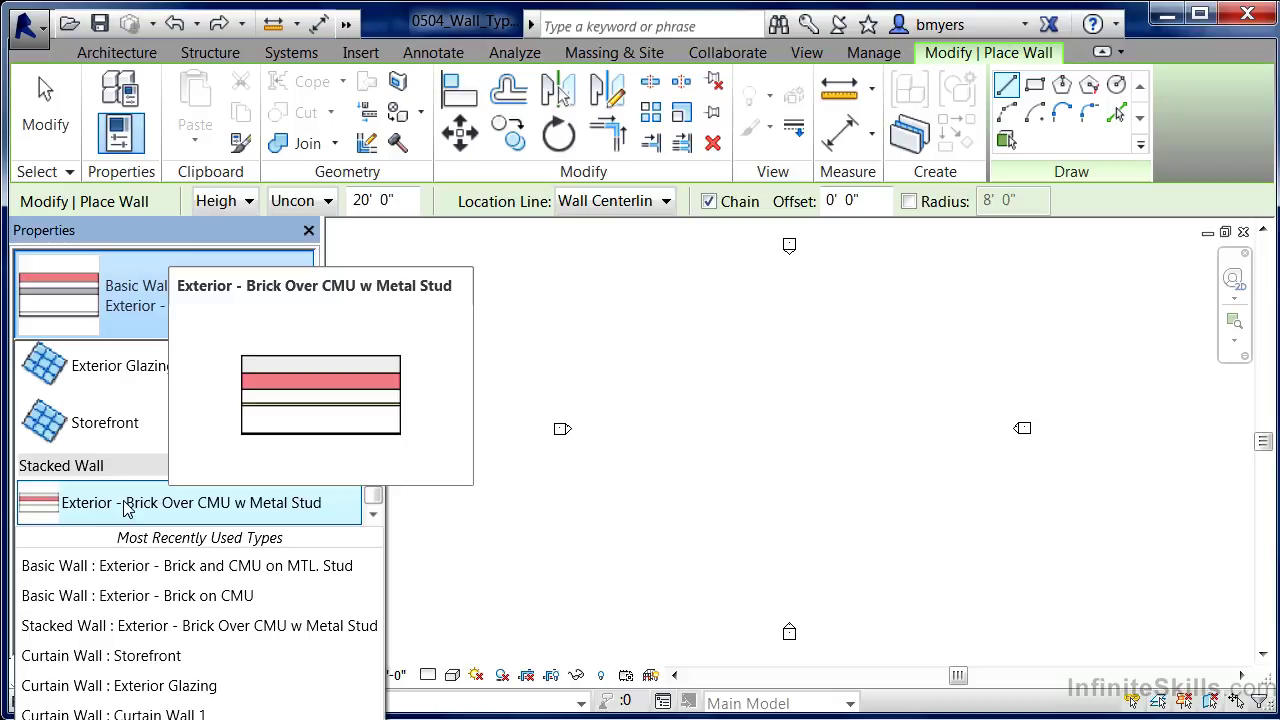
Draw a 48' Exterior - Brick Over CMU w Metal Stud stacked wall on Level 1
{"action": "left_click", "coordinate": [127, 505]}
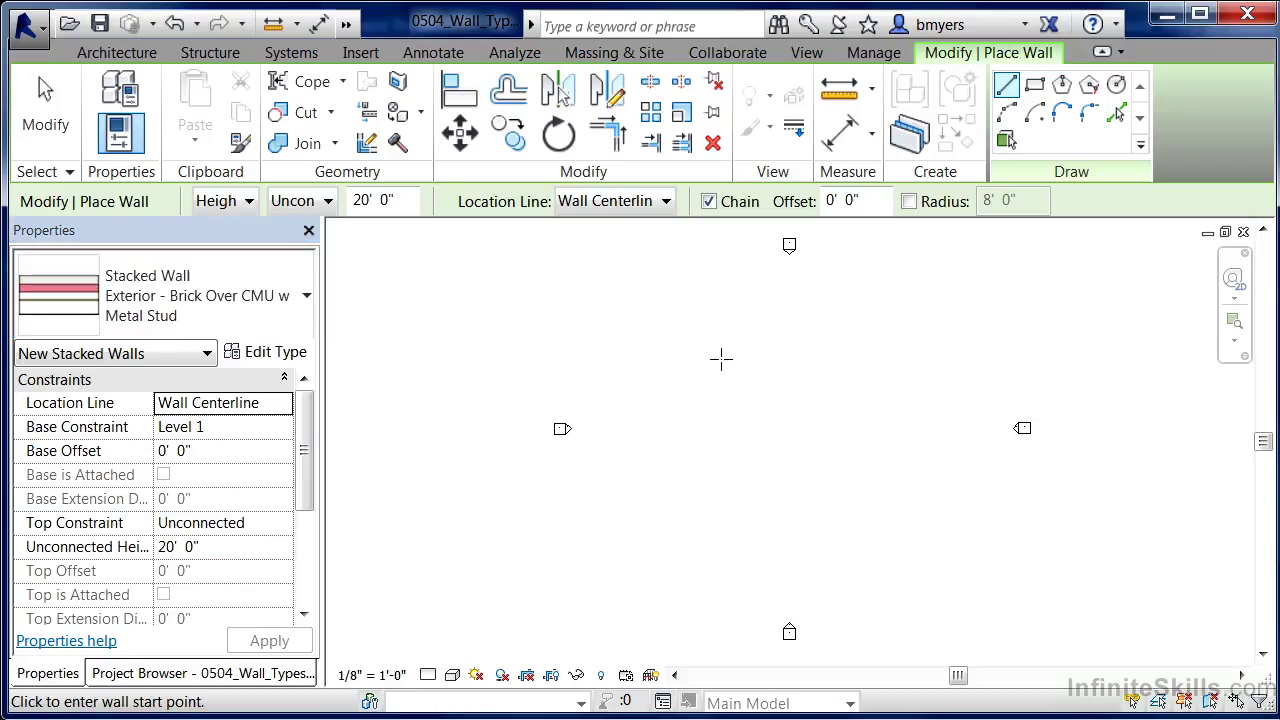
{"action": "left_click", "coordinate": [689, 355]}
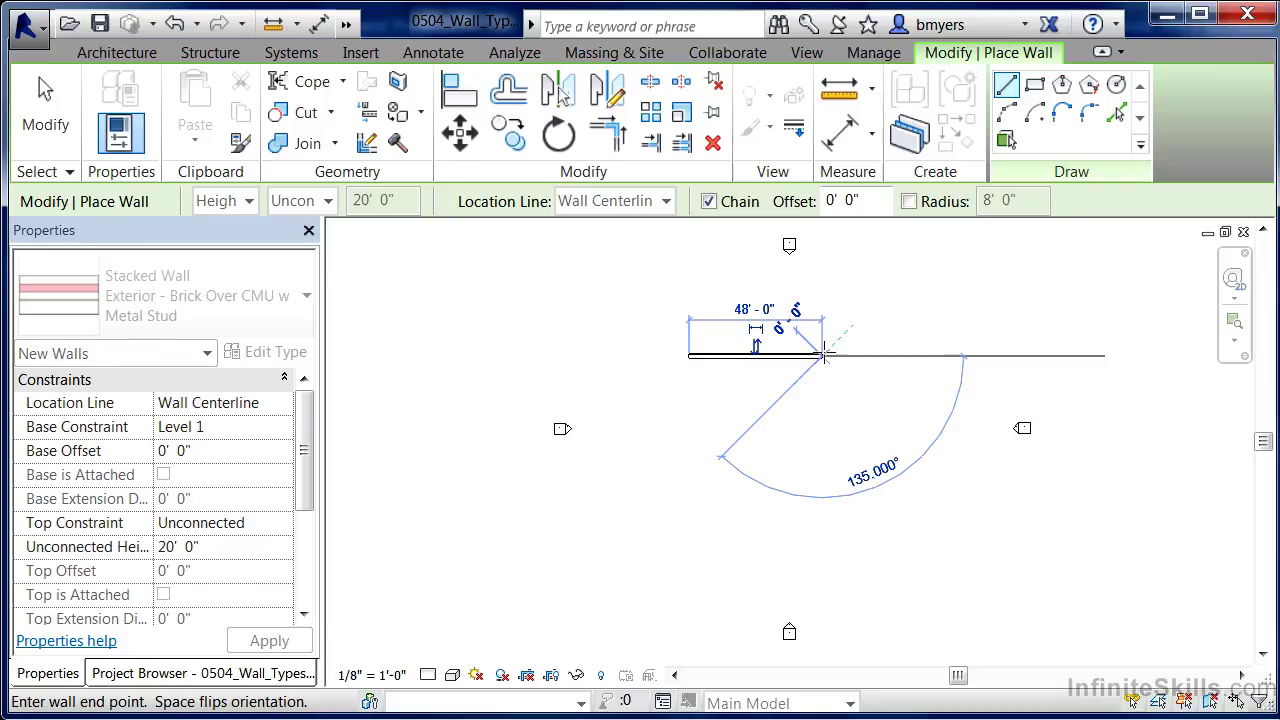
{"action": "left_click", "coordinate": [824, 355]}
{"action": "key", "text": "Escape"}
{"action": "key", "text": "Escape"}
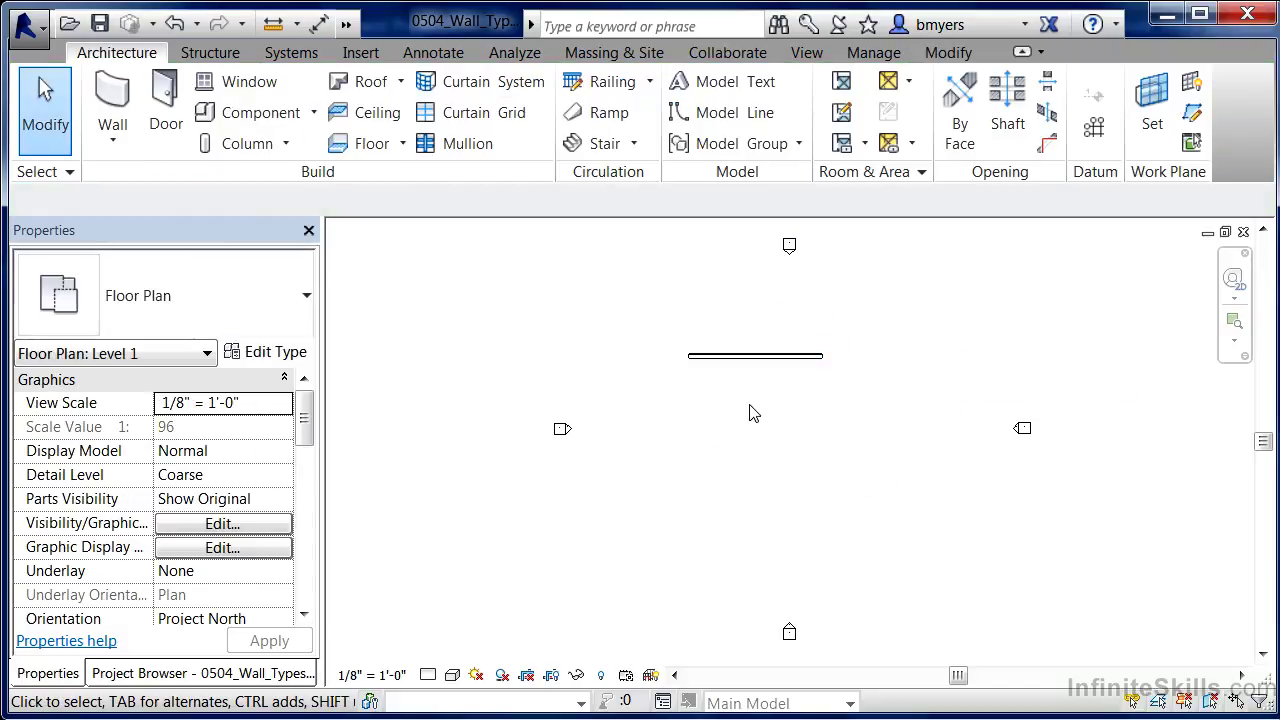
Switch to the Default 3D View and zoom in on the new wall
{"action": "left_click", "coordinate": [346, 26]}
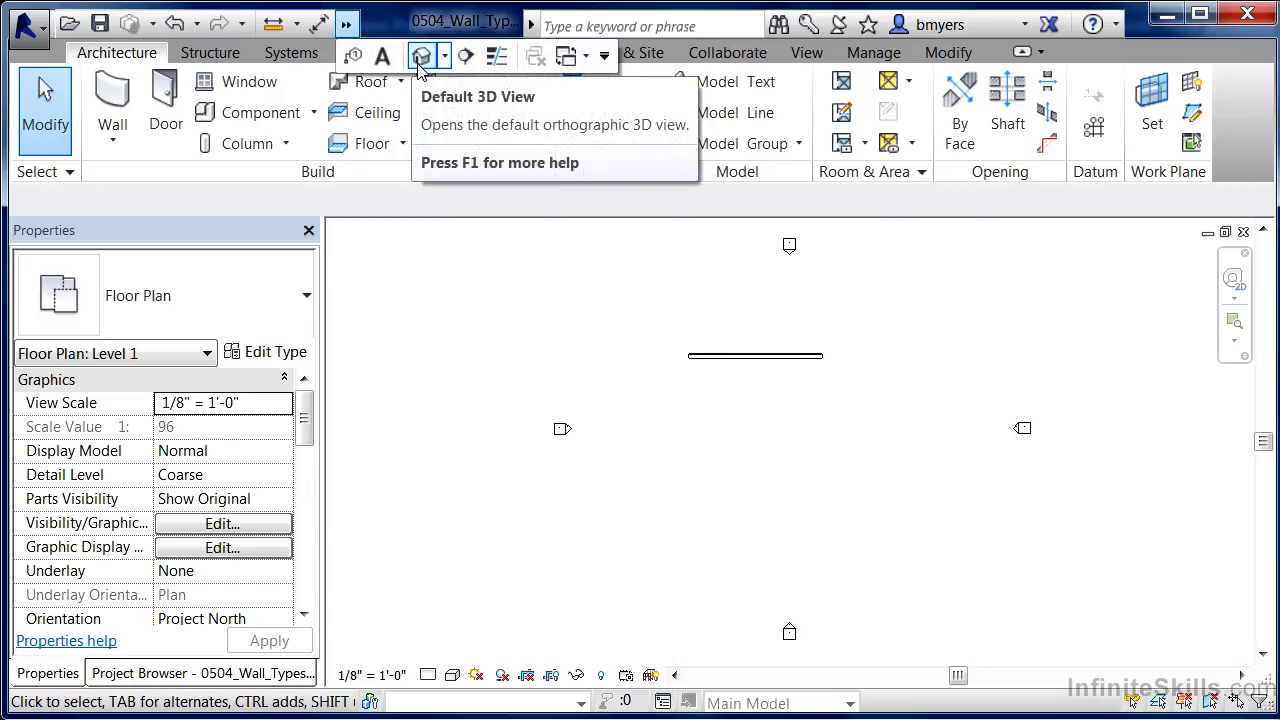
{"action": "left_click", "coordinate": [420, 57]}
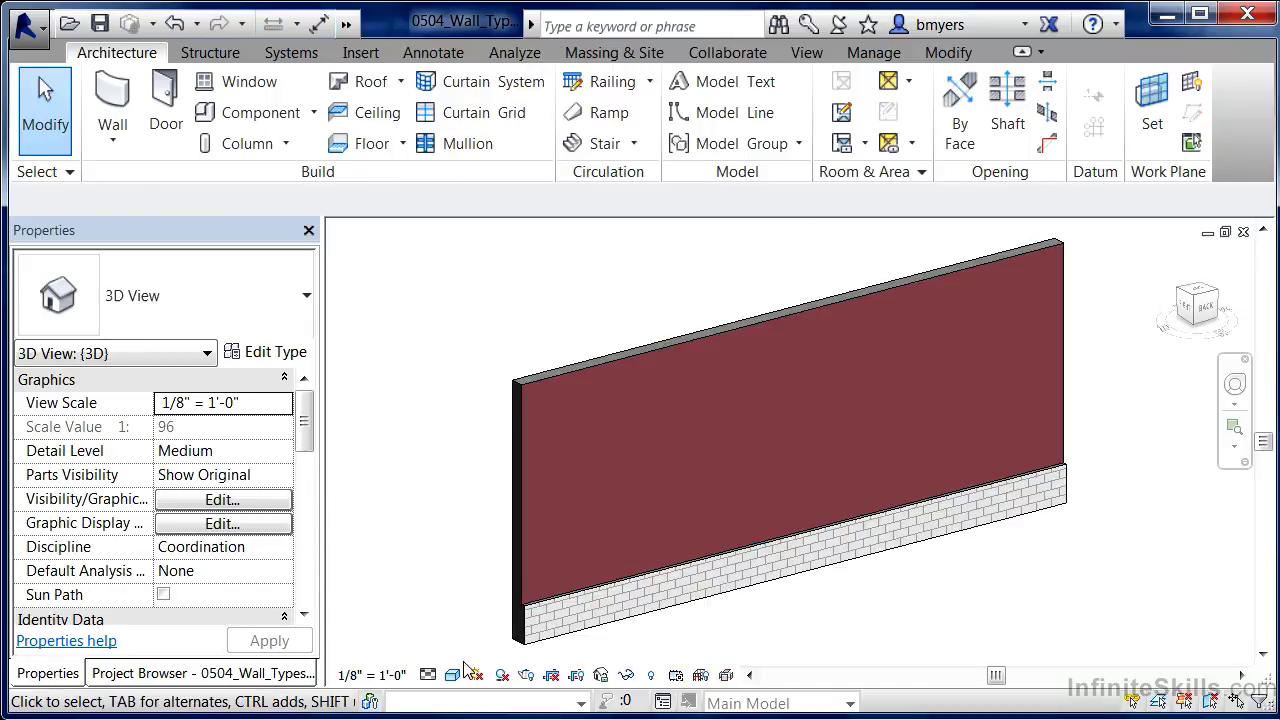
{"action": "scroll", "coordinate": [486, 660], "scroll_direction": "up", "scroll_amount": 5}
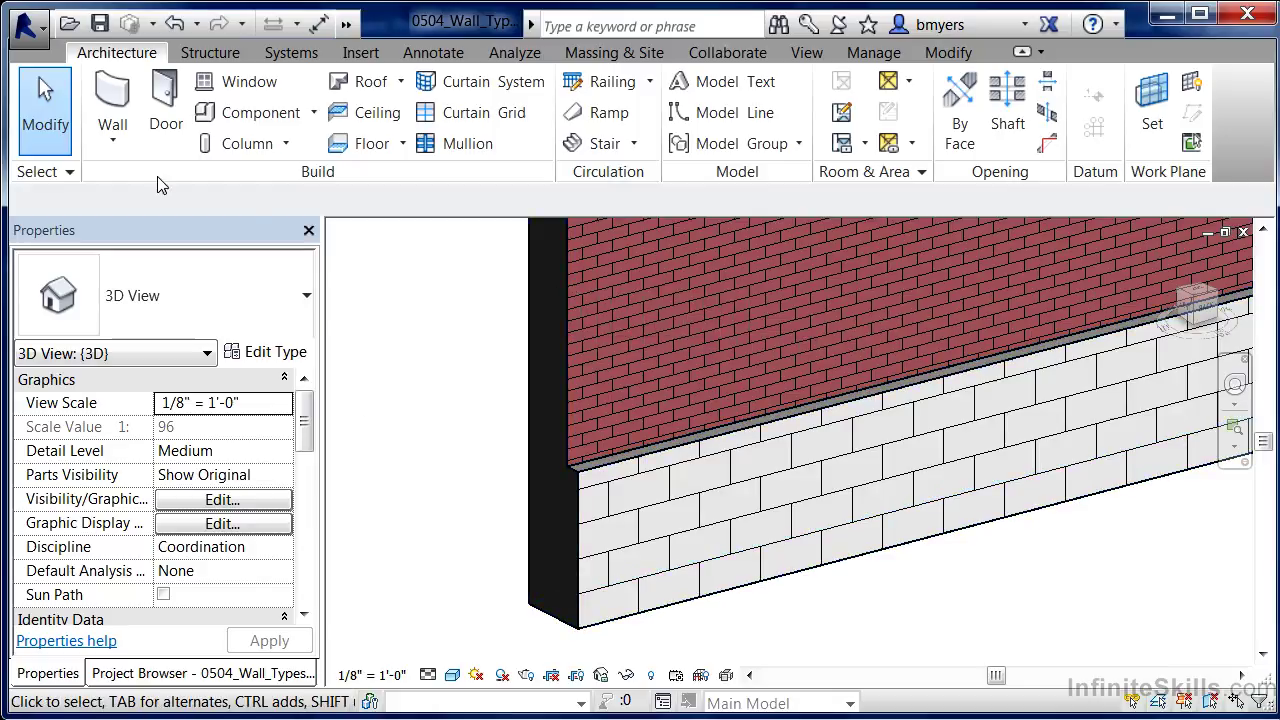
Start another architectural wall using the Storefront curtain wall type
{"action": "left_click", "coordinate": [113, 140]}
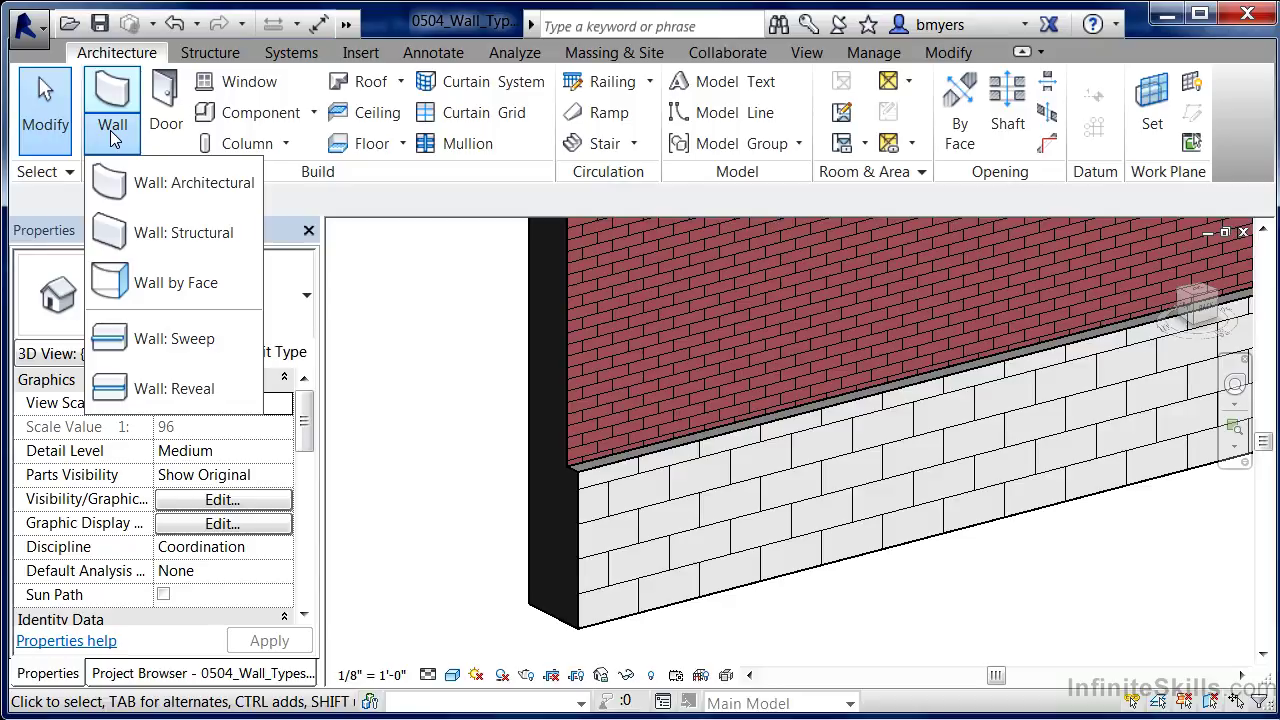
{"action": "left_click", "coordinate": [208, 190]}
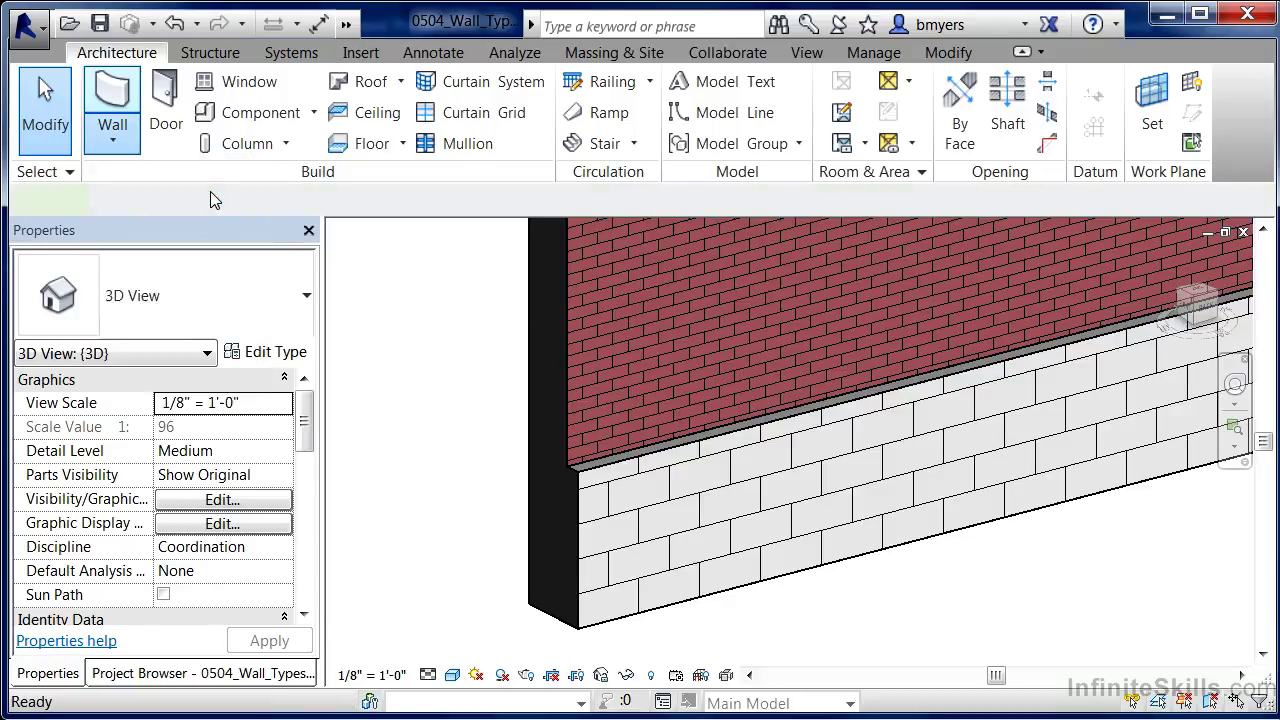
{"action": "left_click", "coordinate": [306, 295]}
{"action": "left_click", "coordinate": [372, 352]}
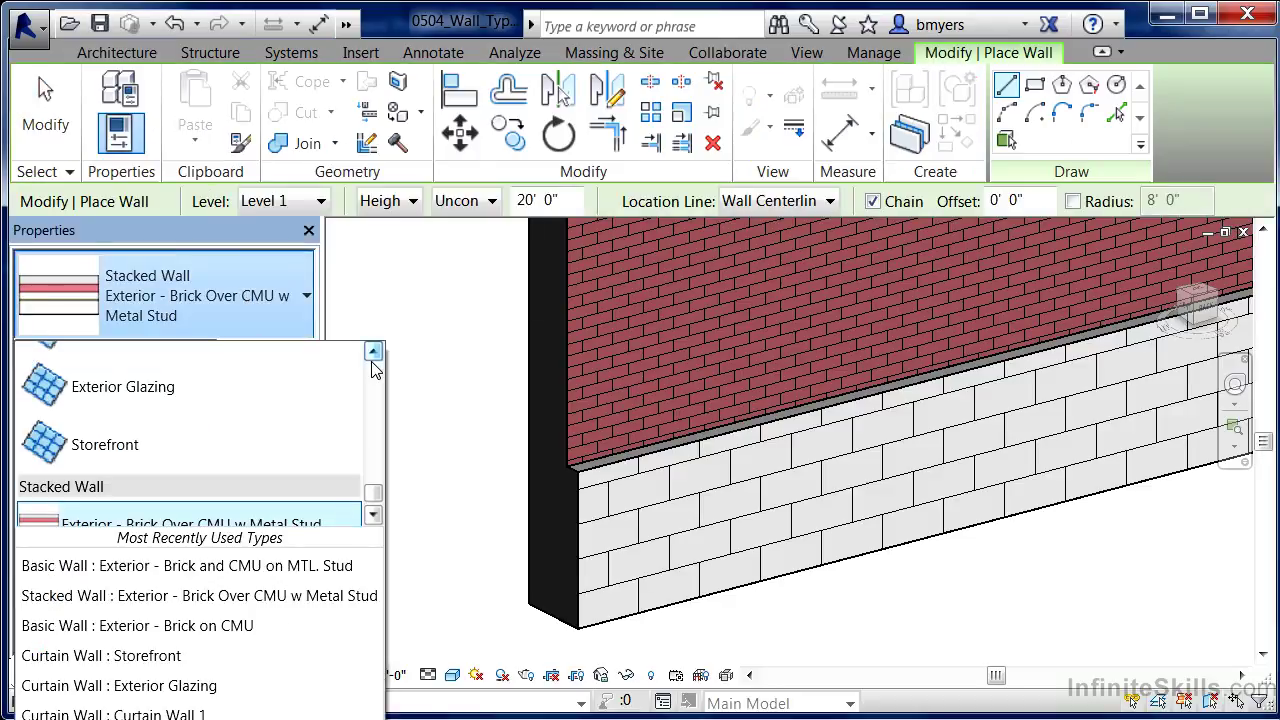
{"action": "left_click", "coordinate": [372, 358]}
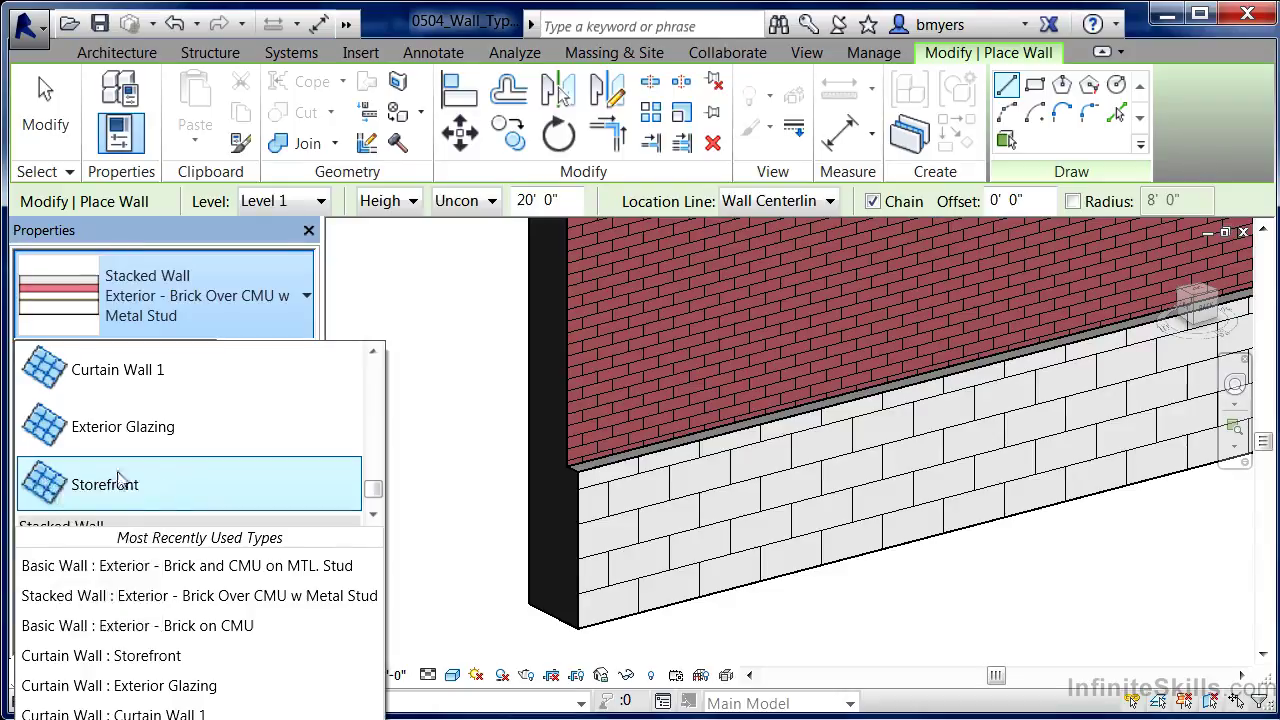
{"action": "left_click", "coordinate": [70, 488]}
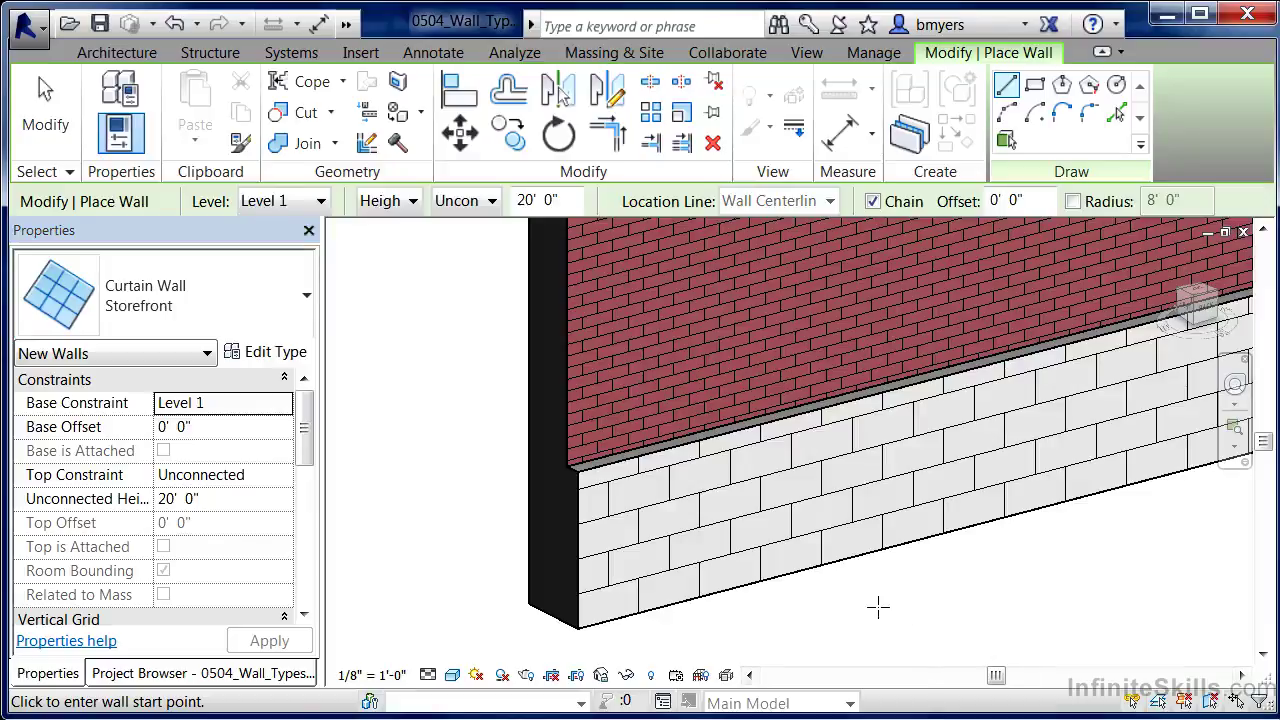
Place a roughly 6'-8" Storefront curtain wall against the stacked brick wall
{"action": "left_click", "coordinate": [951, 616]}
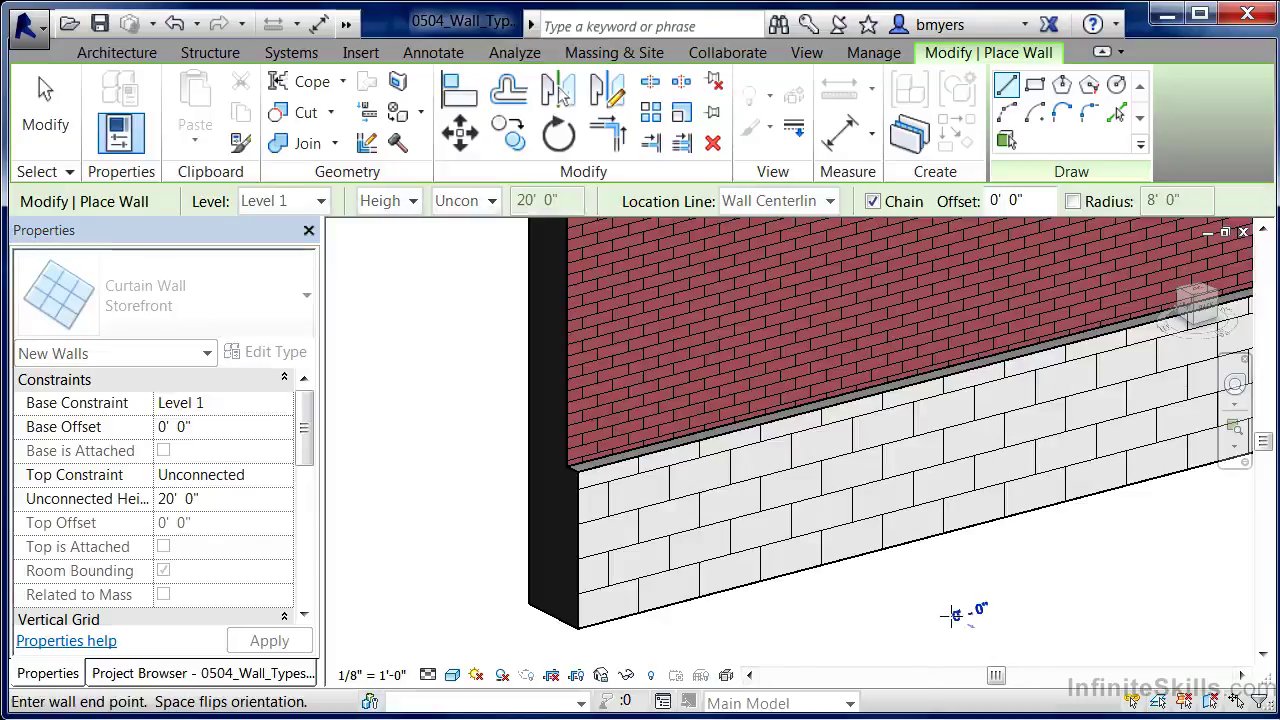
{"action": "left_click", "coordinate": [1247, 533]}
{"action": "key", "text": "Escape"}
{"action": "key", "text": "Escape"}
{"action": "scroll", "coordinate": [886, 597], "scroll_direction": "down", "scroll_amount": 3}
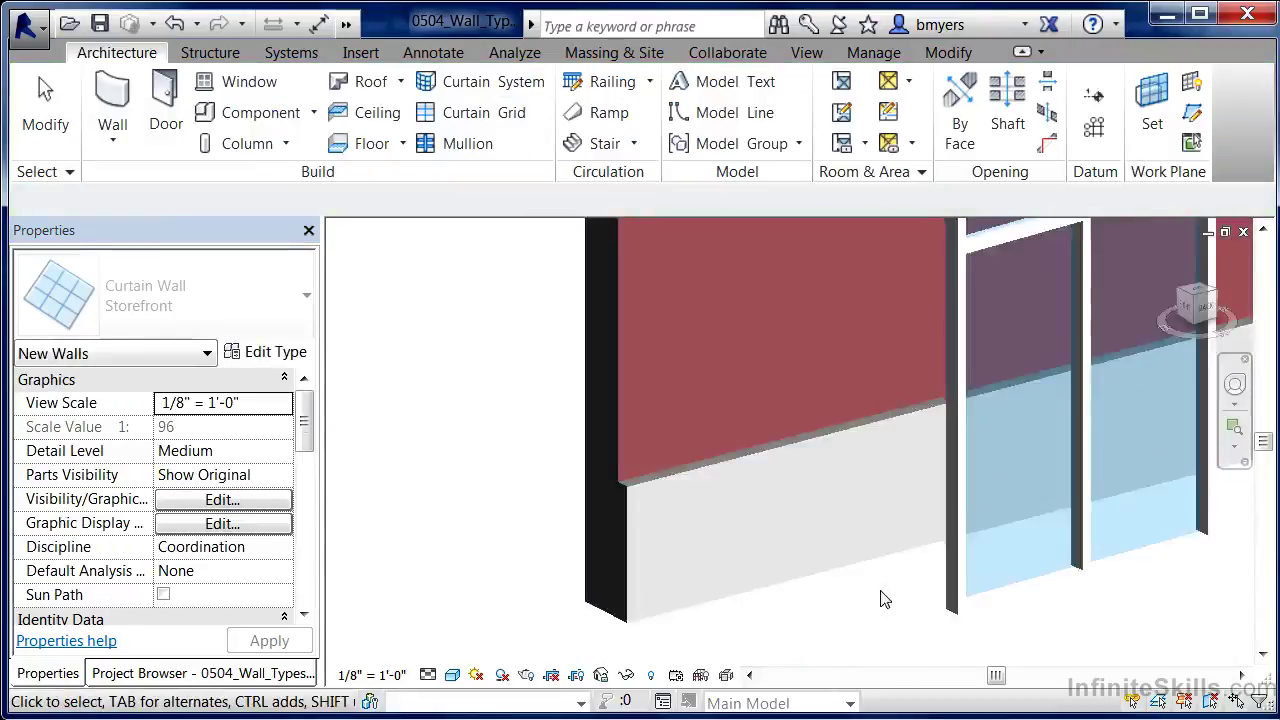
{"action": "scroll", "coordinate": [910, 630], "scroll_direction": "down", "scroll_amount": 2}
{"action": "scroll", "coordinate": [1014, 600], "scroll_direction": "up", "scroll_amount": 3}
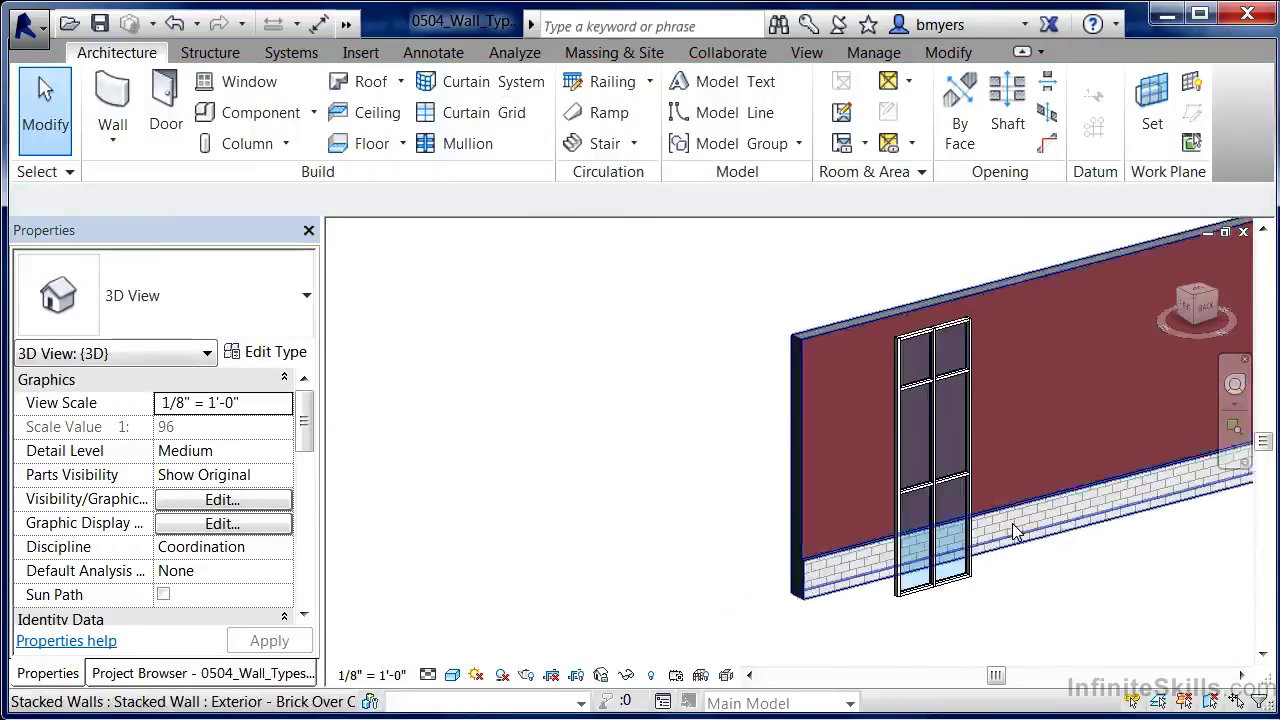
{"action": "scroll", "coordinate": [1034, 606], "scroll_direction": "down", "scroll_amount": 3}
{"action": "scroll", "coordinate": [1035, 614], "scroll_direction": "up", "scroll_amount": 1}
{"action": "scroll", "coordinate": [940, 430], "scroll_direction": "up", "scroll_amount": 2}
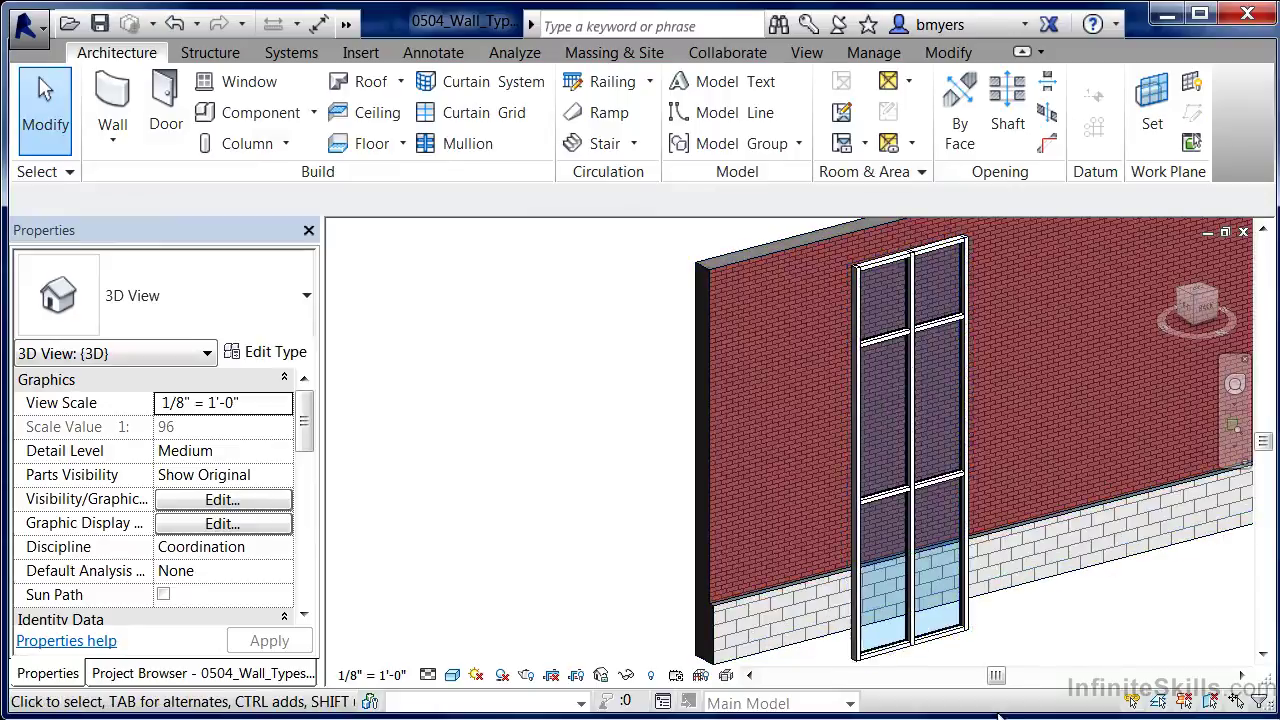
Start the architectural wall tool with Basic Wall: Exterior - Brick on CMU selected
{"action": "left_click", "coordinate": [117, 140]}
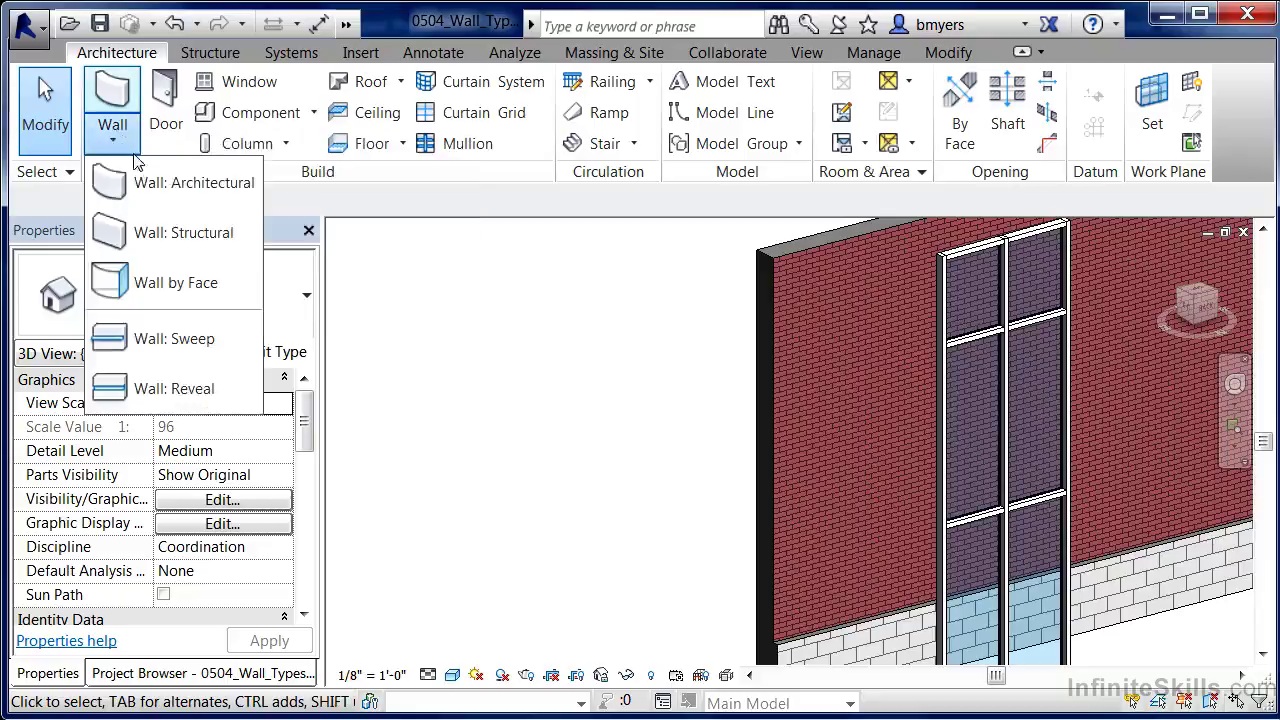
{"action": "left_click", "coordinate": [150, 180]}
{"action": "left_click", "coordinate": [285, 280]}
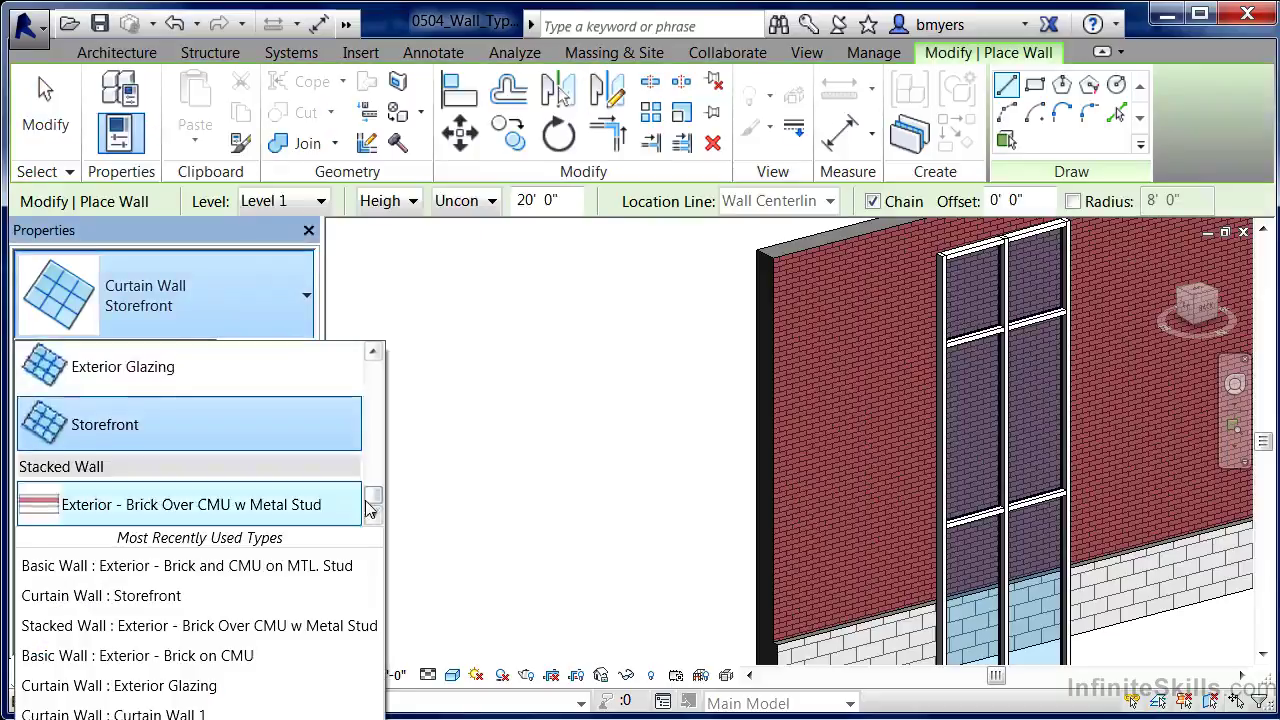
{"action": "left_click_drag", "start_coordinate": [368, 503], "coordinate": [388, 384]}
{"action": "mouse_move", "coordinate": [170, 370]}
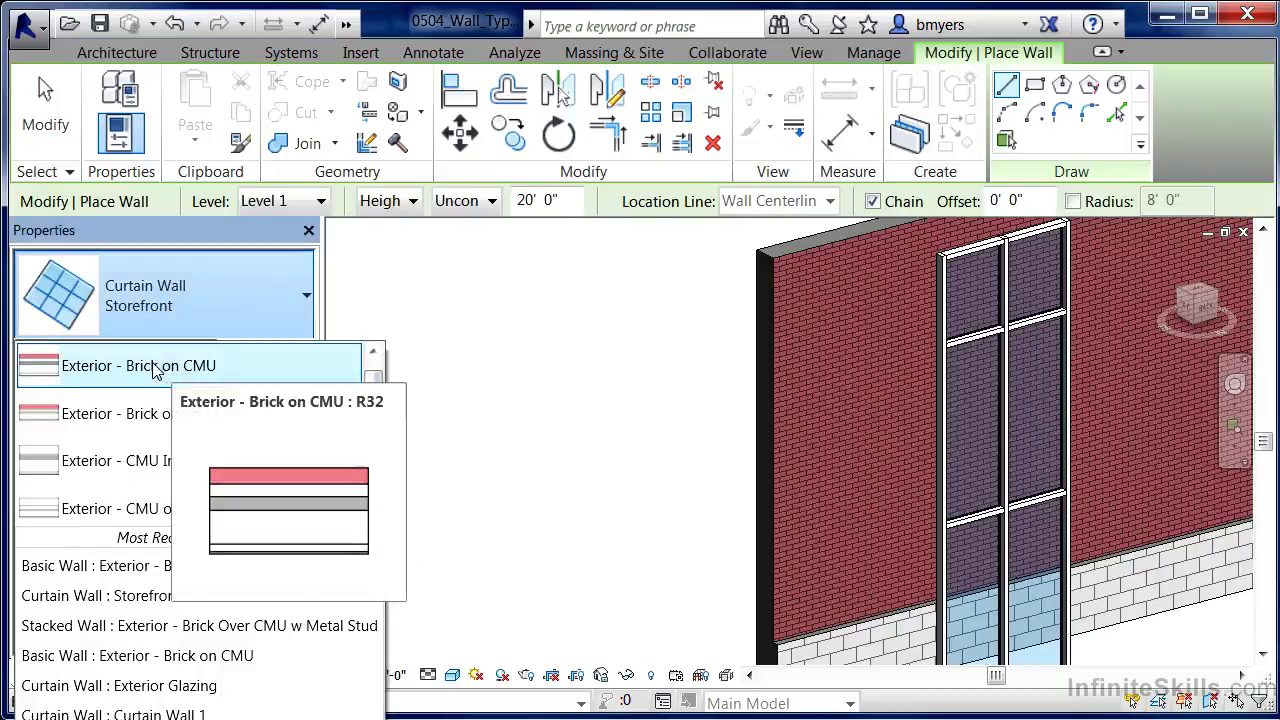
{"action": "left_click", "coordinate": [155, 368]}
Draw a separate Brick on CMU wall segment beside the stacked wall
{"action": "left_click", "coordinate": [434, 580]}
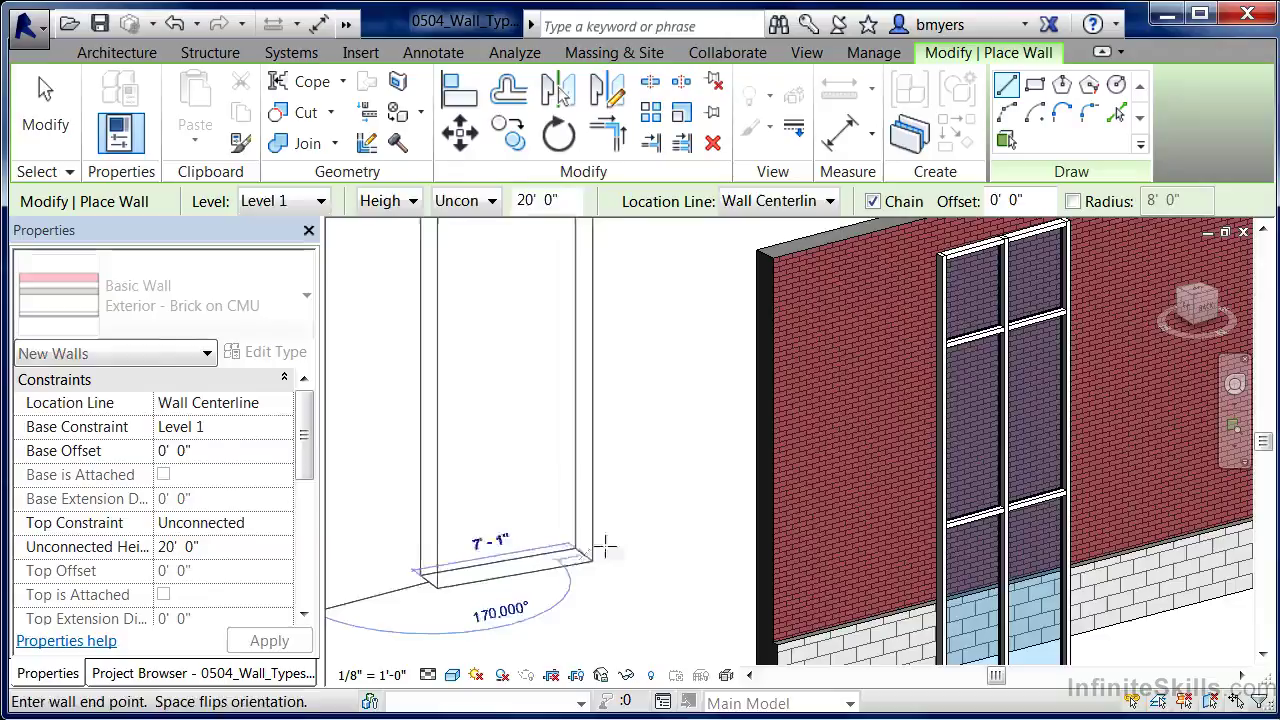
{"action": "left_click", "coordinate": [727, 490]}
{"action": "key", "text": "Escape"}
{"action": "key", "text": "Escape"}
{"action": "scroll", "coordinate": [729, 537], "scroll_direction": "down", "scroll_amount": 5}
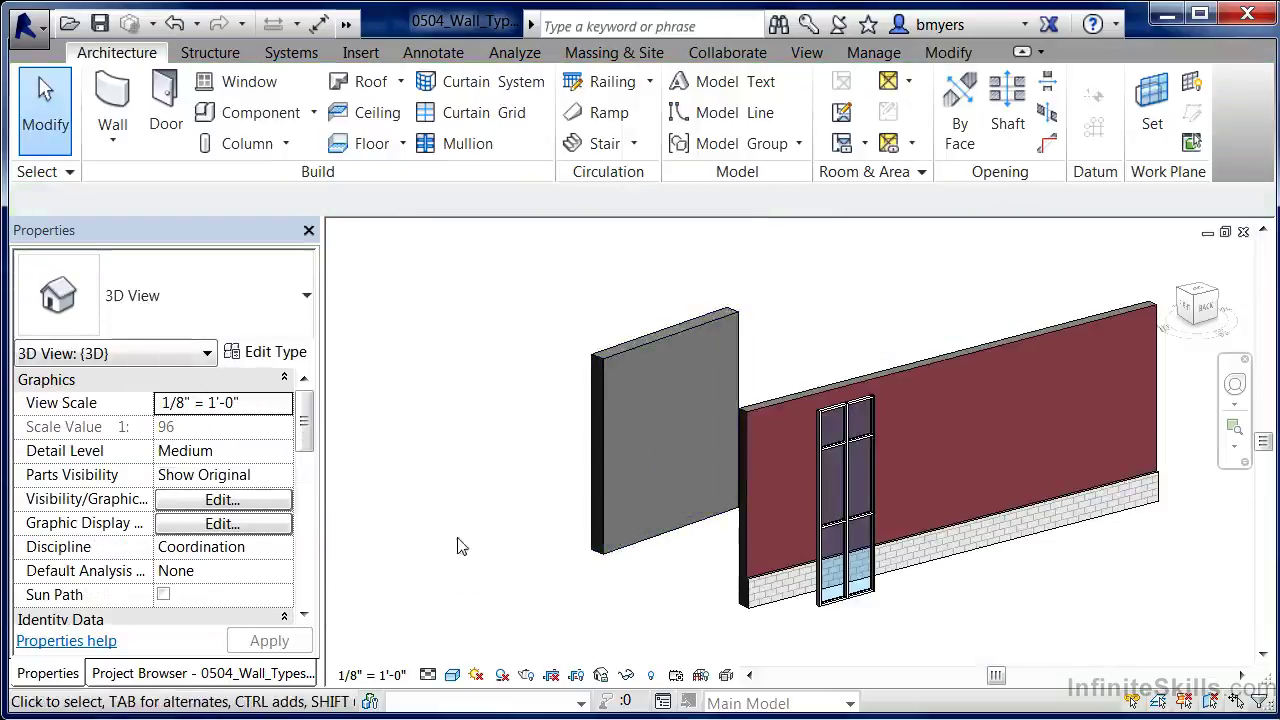
{"action": "scroll", "coordinate": [572, 450], "scroll_direction": "up", "scroll_amount": 2}
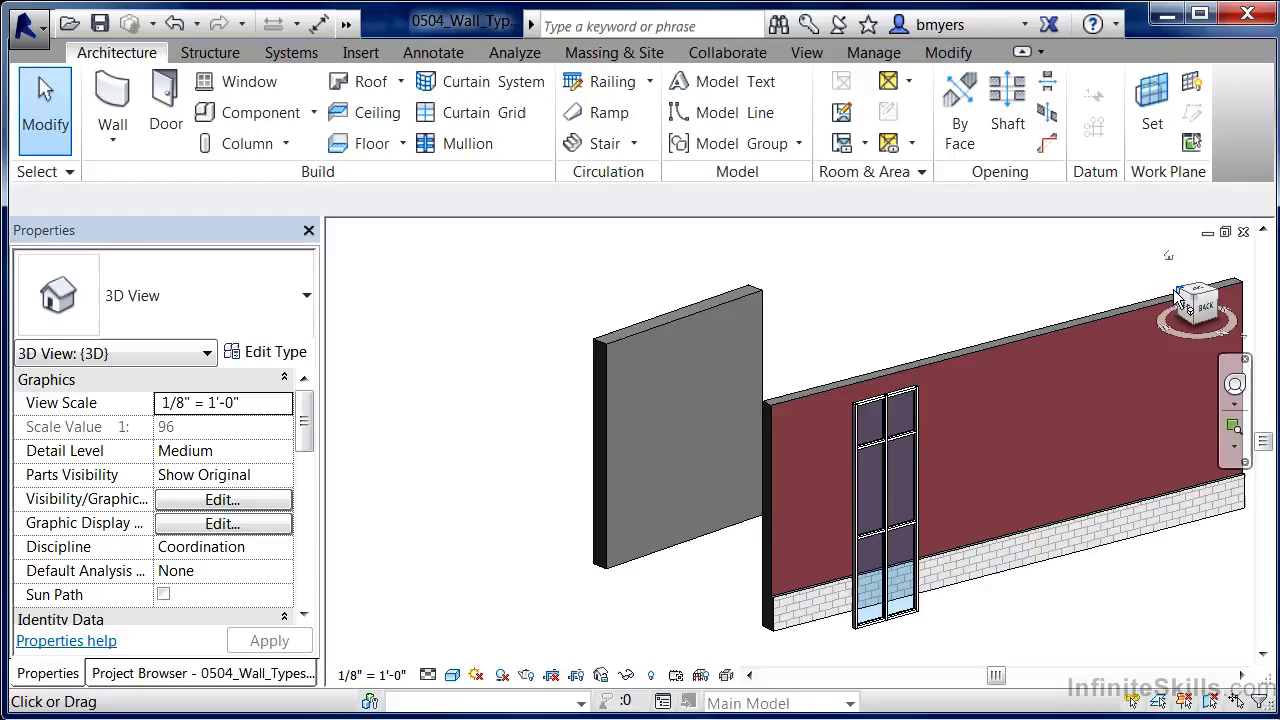
{"action": "left_click", "coordinate": [1181, 293]}
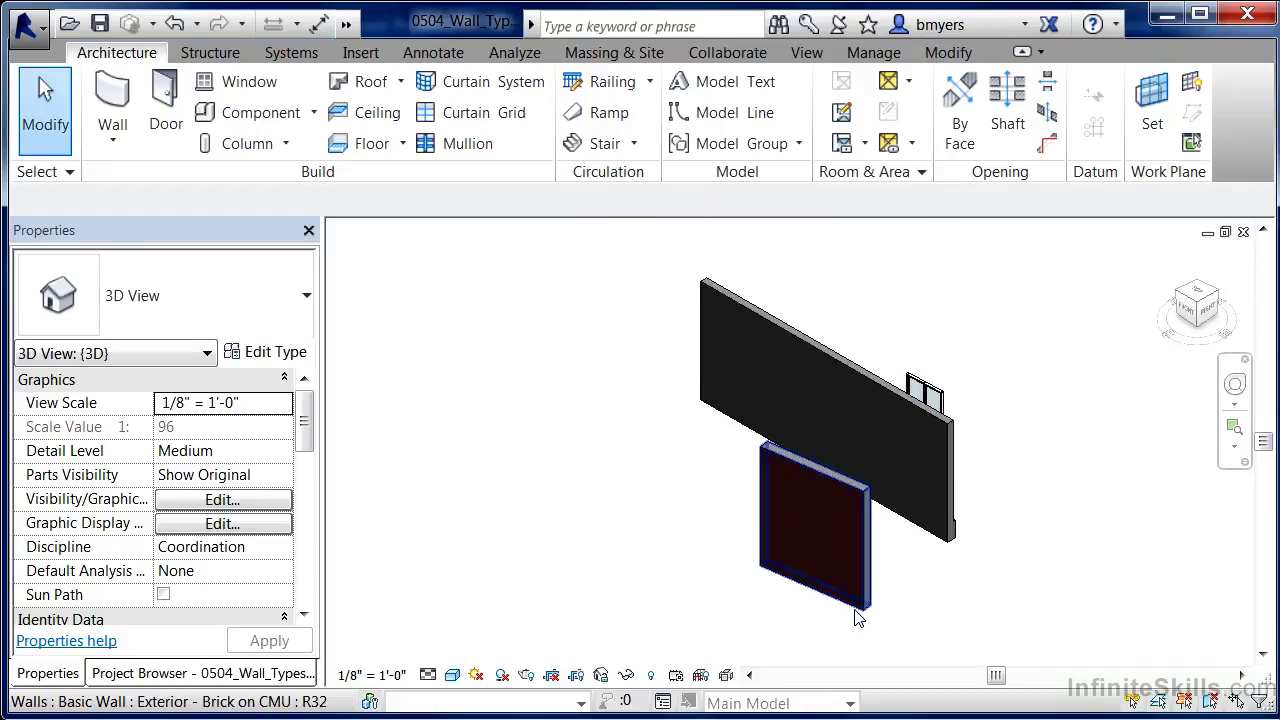
{"action": "scroll", "coordinate": [863, 629], "scroll_direction": "up", "scroll_amount": 5}
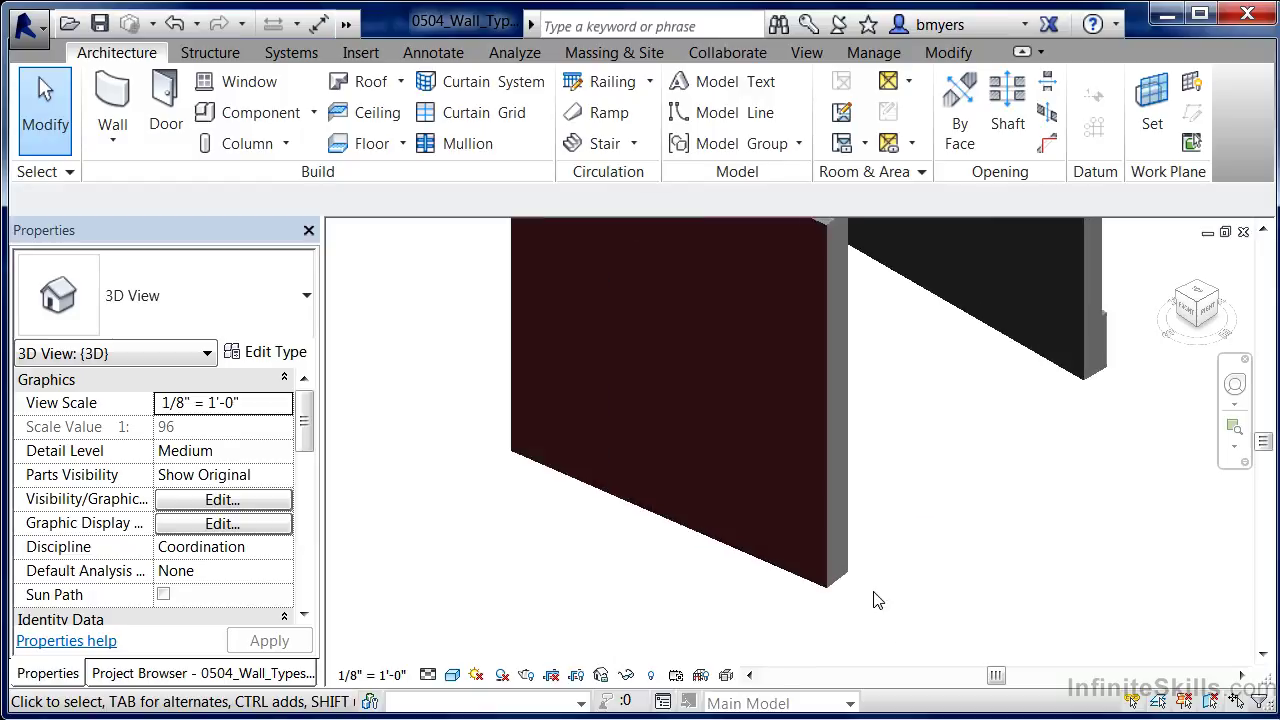
{"action": "scroll", "coordinate": [845, 570], "scroll_direction": "up", "scroll_amount": 3}
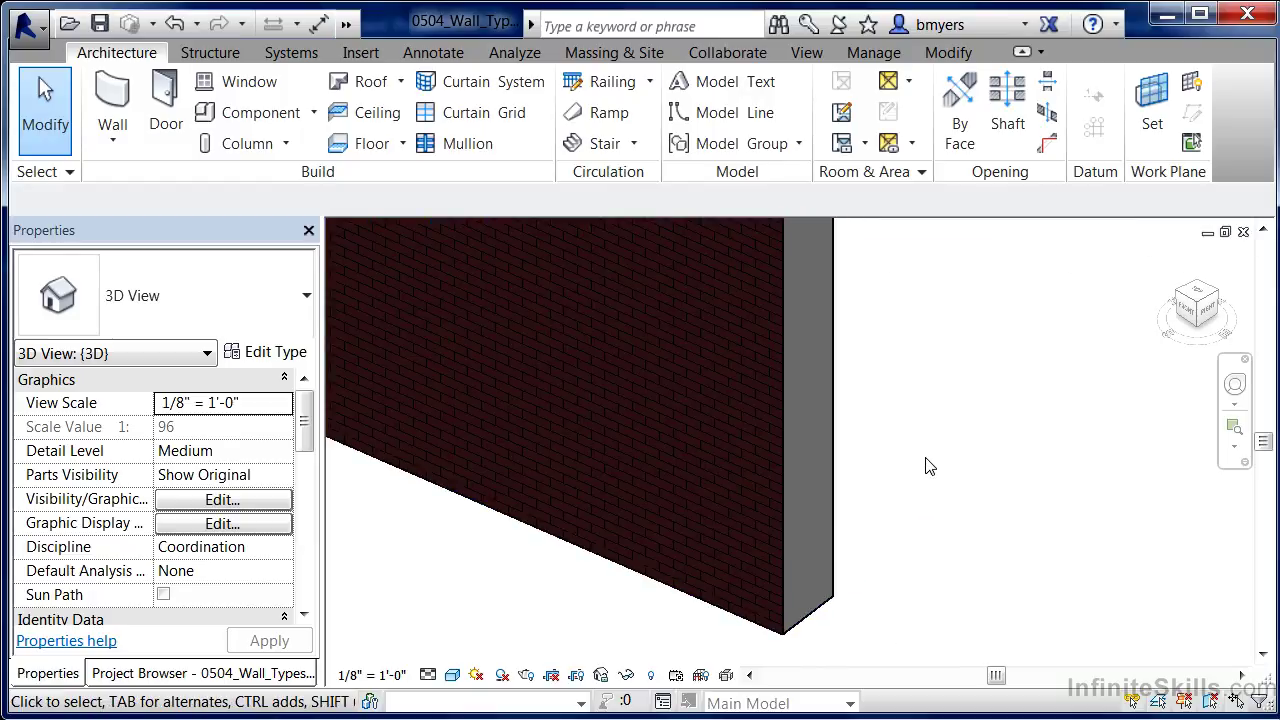
{"action": "scroll", "coordinate": [926, 466], "scroll_direction": "down", "scroll_amount": 4}
{"action": "middle_click_drag", "start_coordinate": [929, 451], "coordinate": [830, 533]}
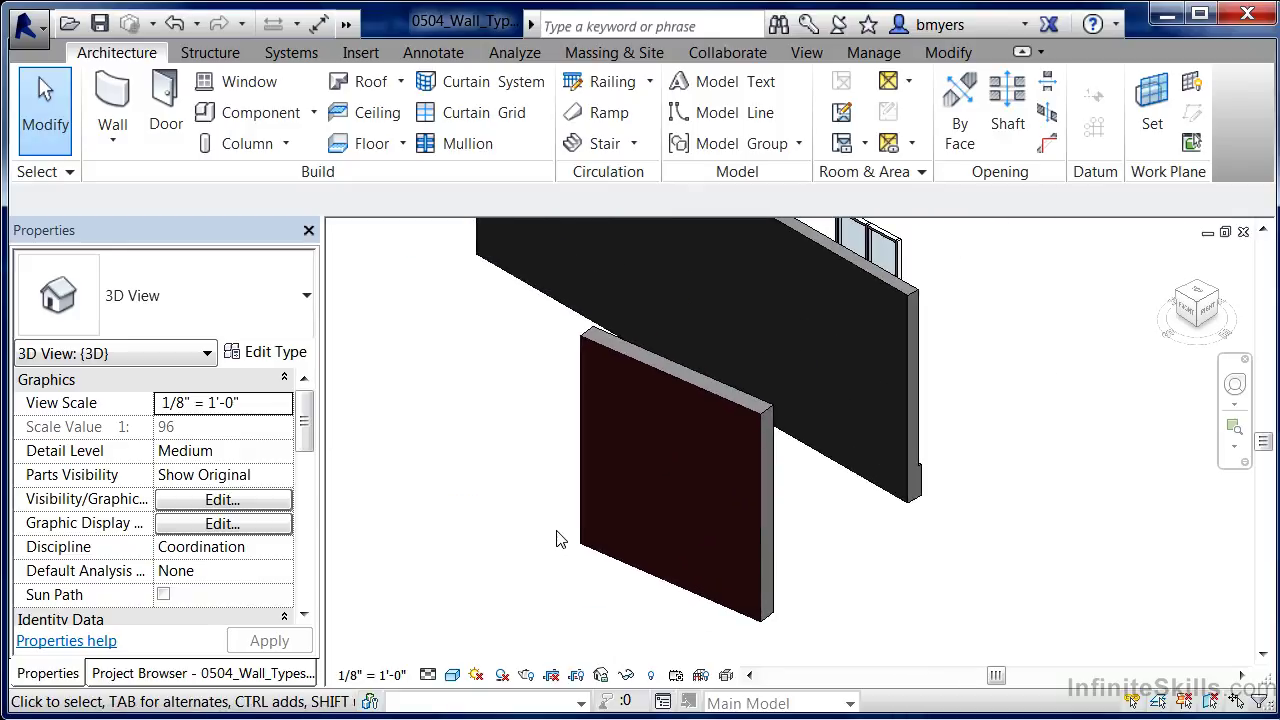
Reactivate Wall: Architectural and browse the wall types past Storefront up to Exterior Glazing
{"action": "left_click", "coordinate": [114, 135]}
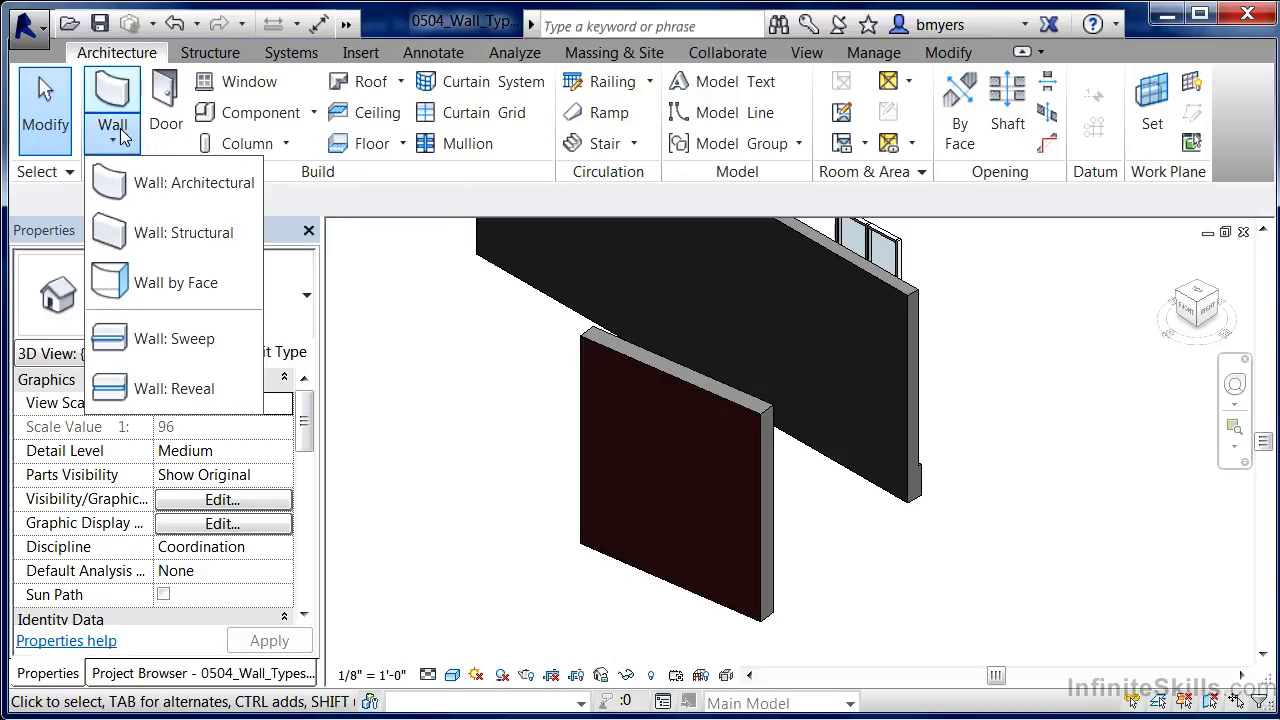
{"action": "left_click", "coordinate": [168, 192]}
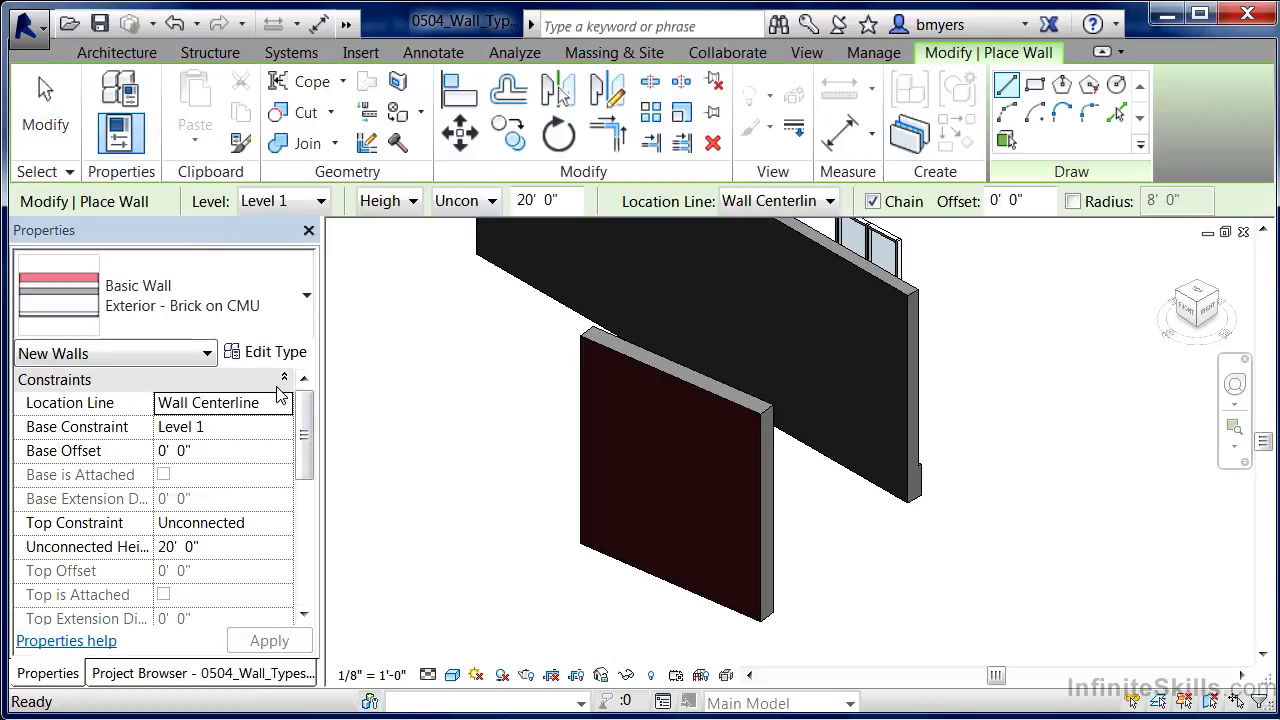
{"action": "left_click", "coordinate": [305, 305]}
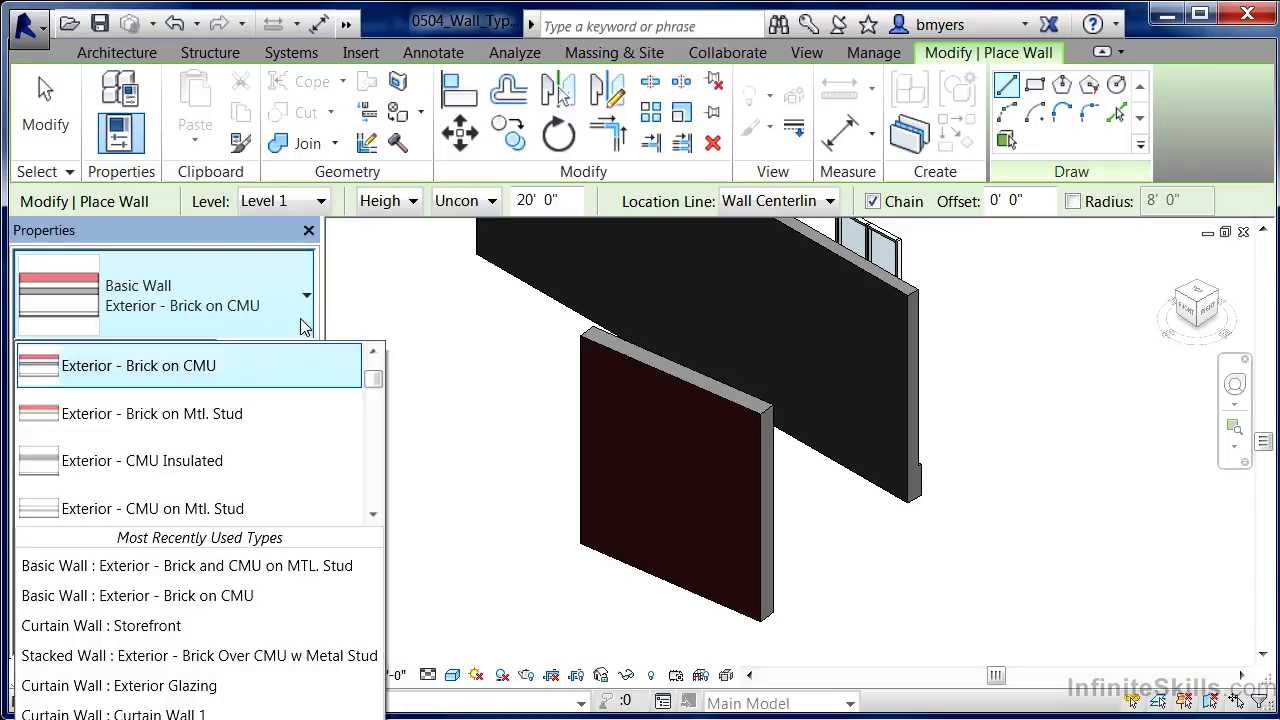
{"action": "scroll", "coordinate": [380, 375], "scroll_direction": "up", "scroll_amount": 1}
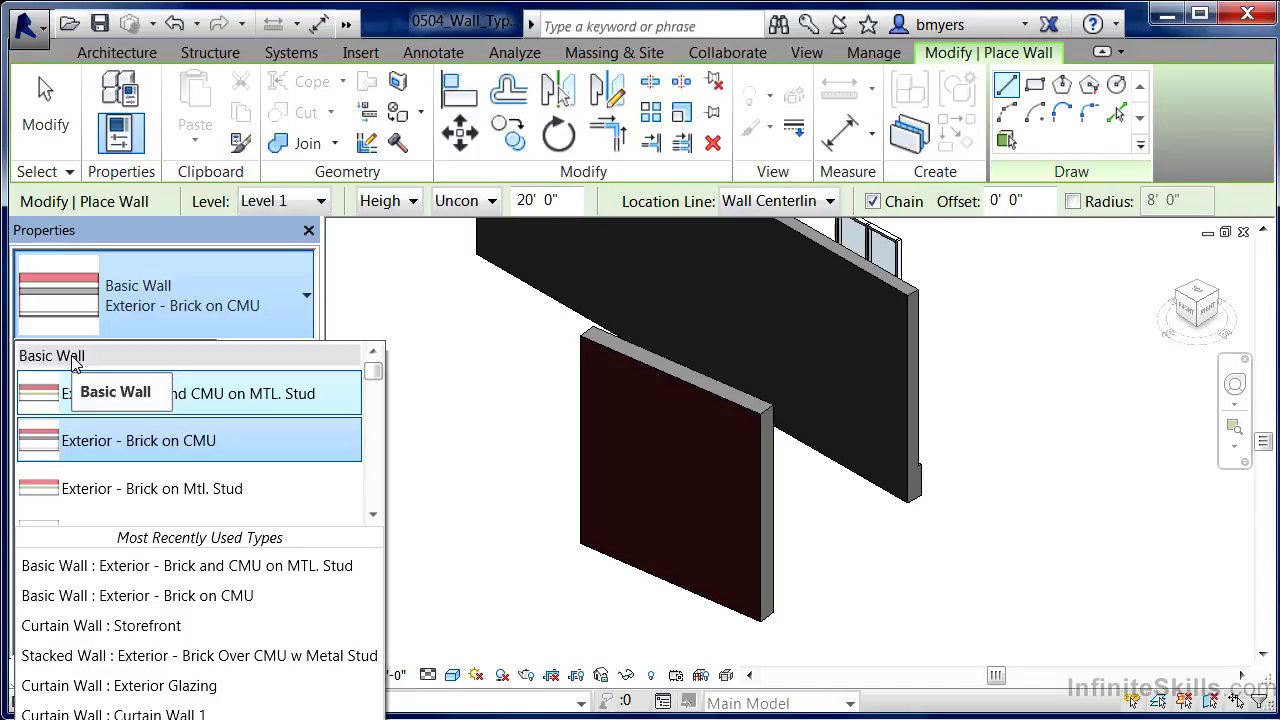
{"action": "left_click_drag", "start_coordinate": [378, 372], "coordinate": [381, 487]}
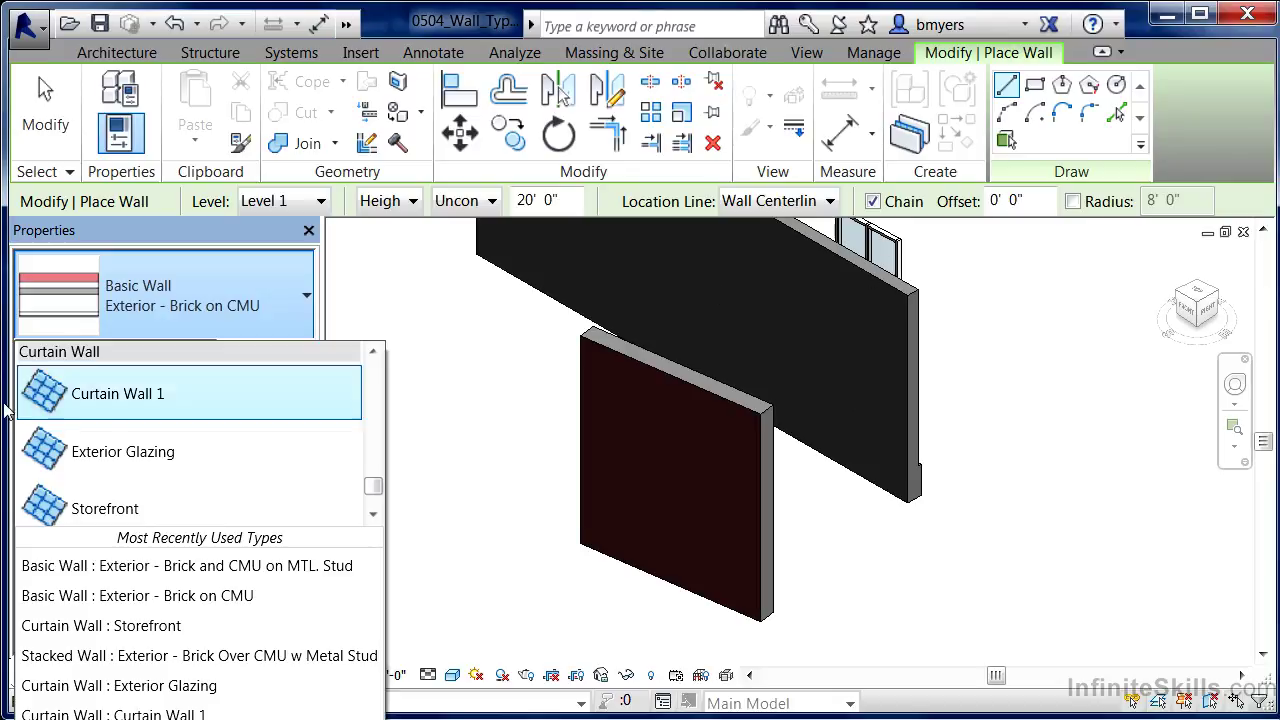
{"action": "left_click", "coordinate": [375, 523]}
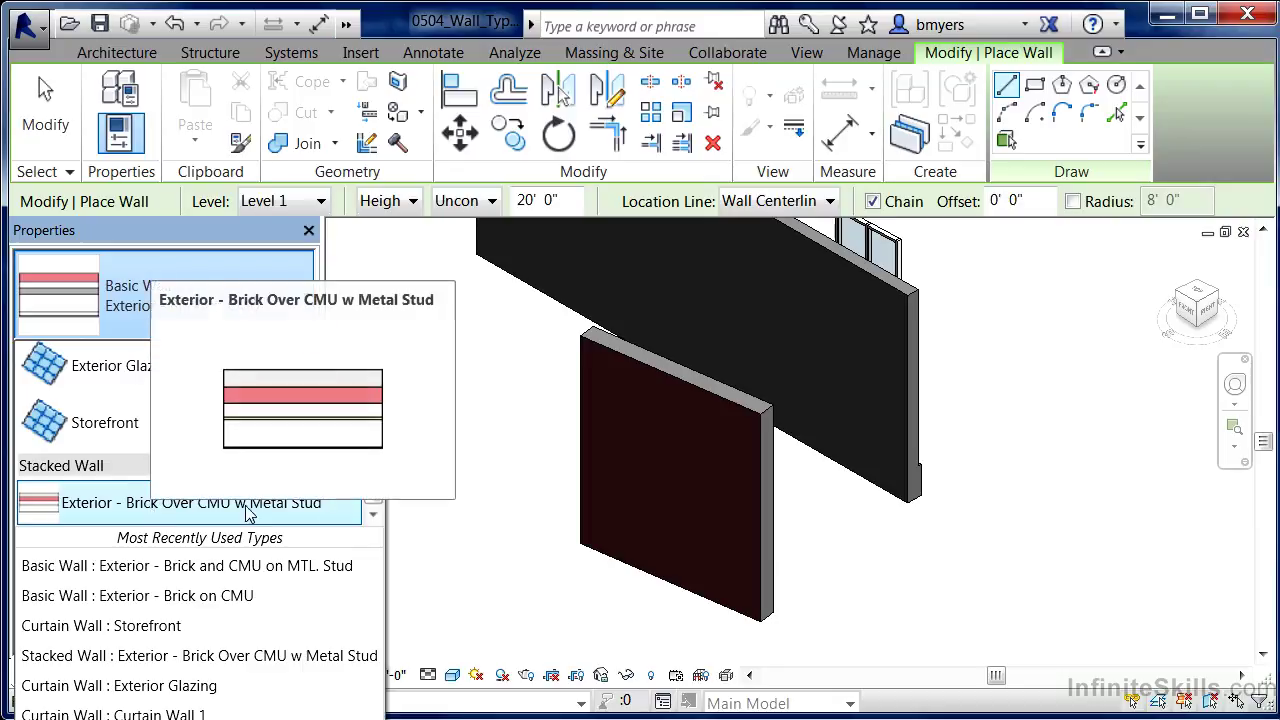
{"action": "key", "text": "Up"}
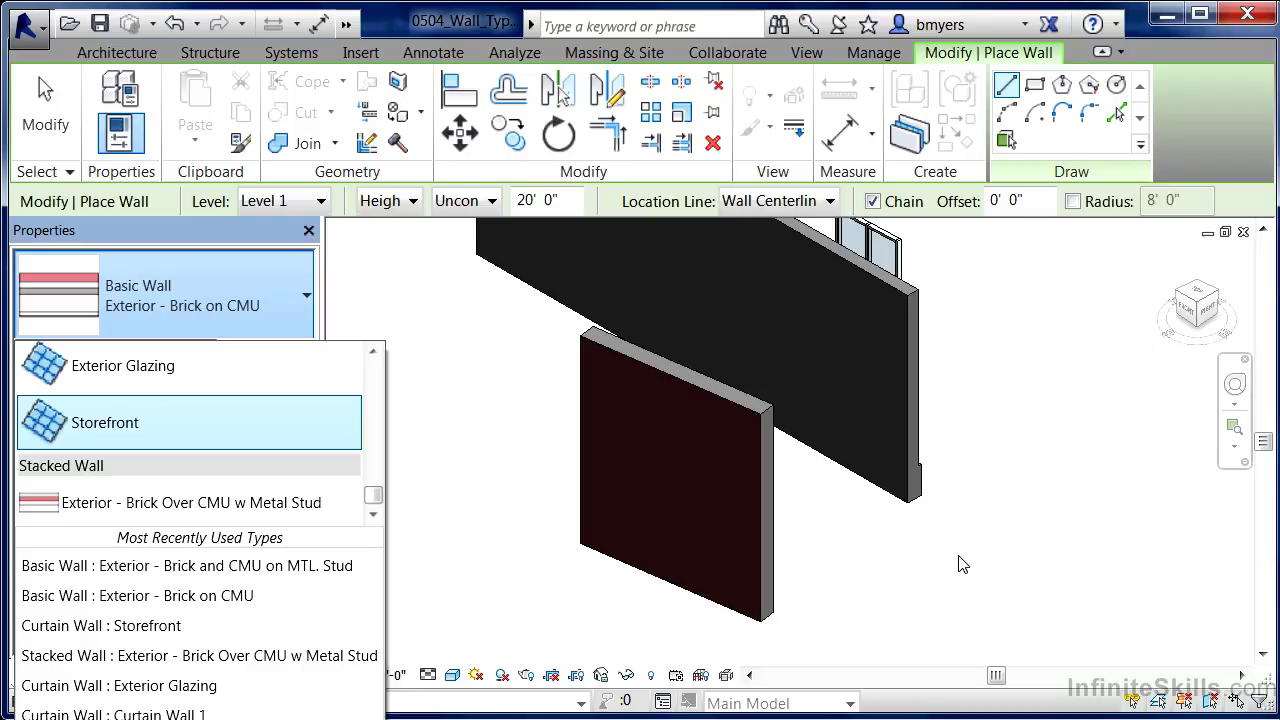
{"action": "key", "text": "Up"}
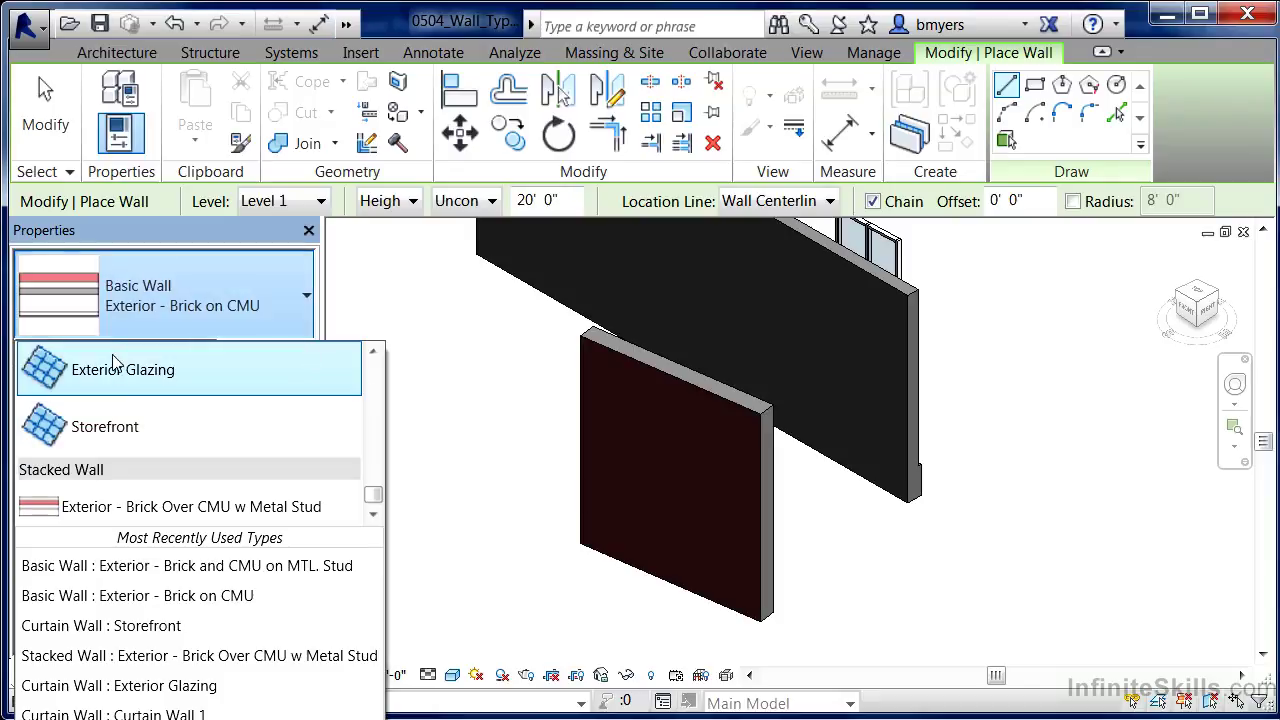